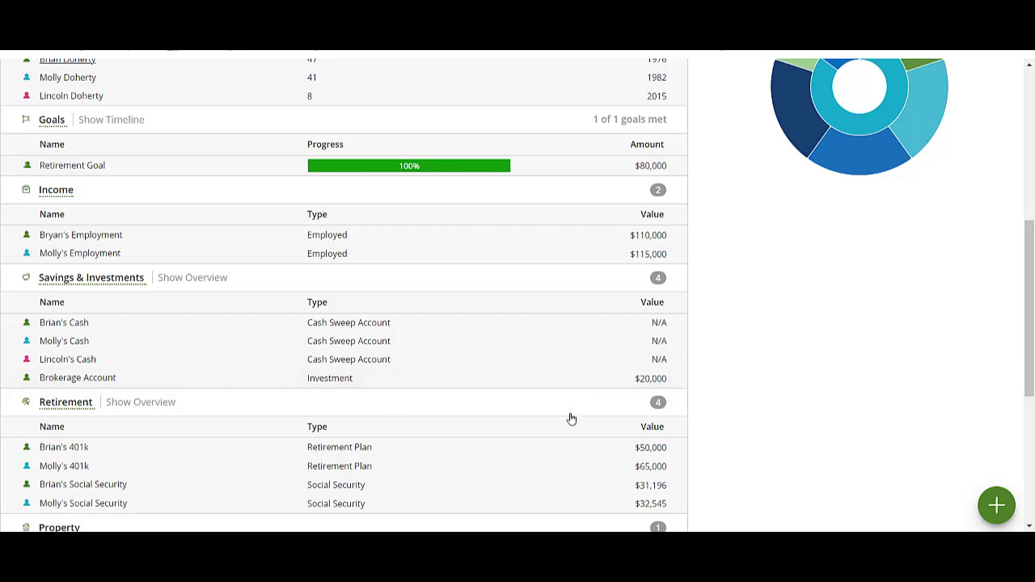
Add a Savings & Investments item of type Savings, named Emergency Fund, with a balance of $0.
left_click(995, 507)
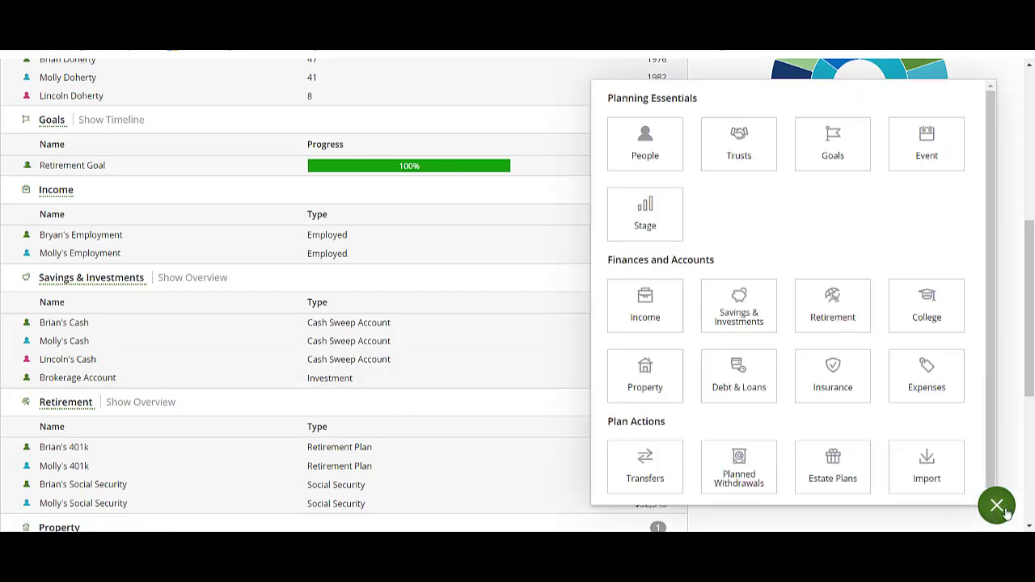
left_click(751, 313)
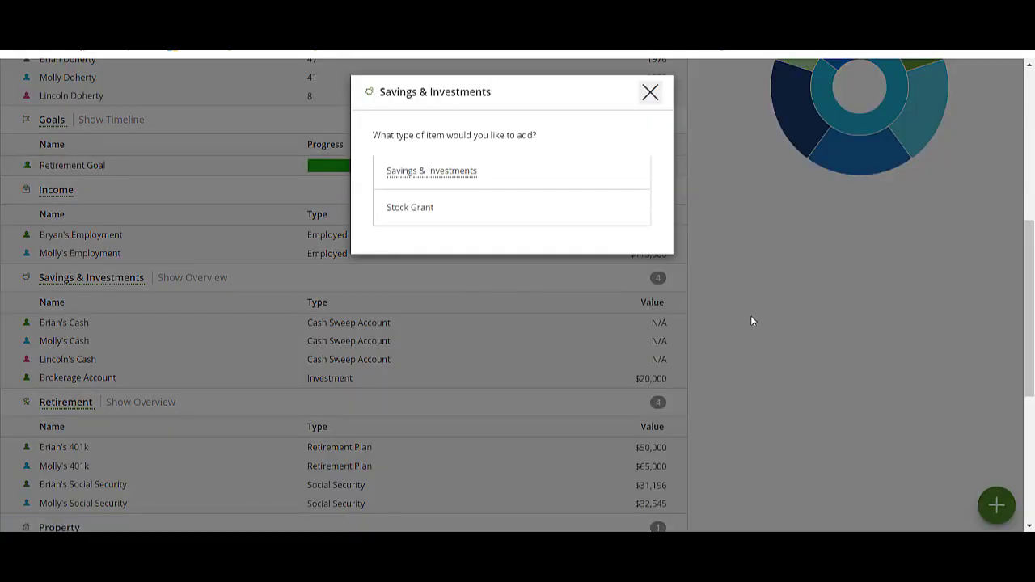
left_click(513, 180)
left_click(407, 263)
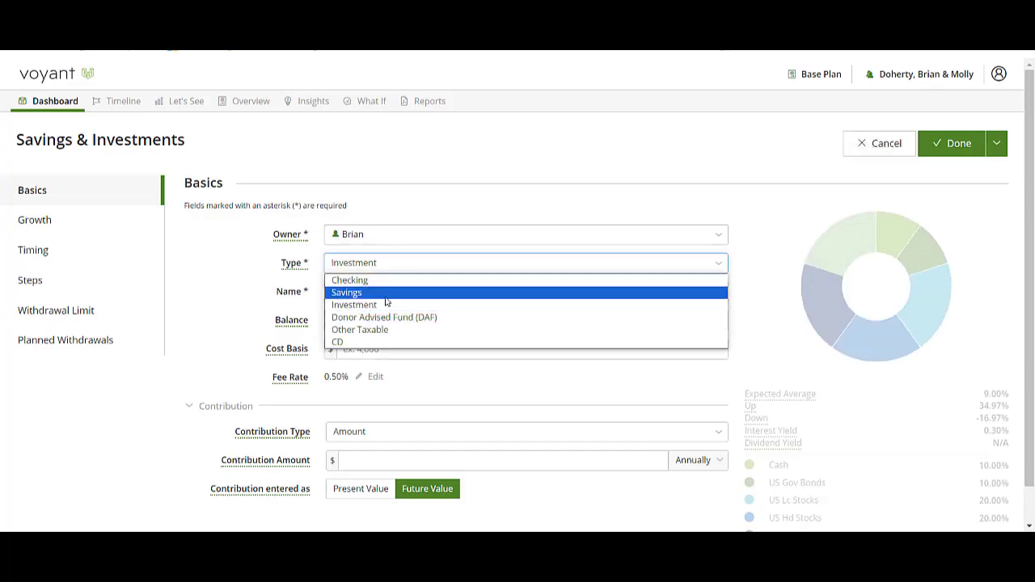
left_click(368, 292)
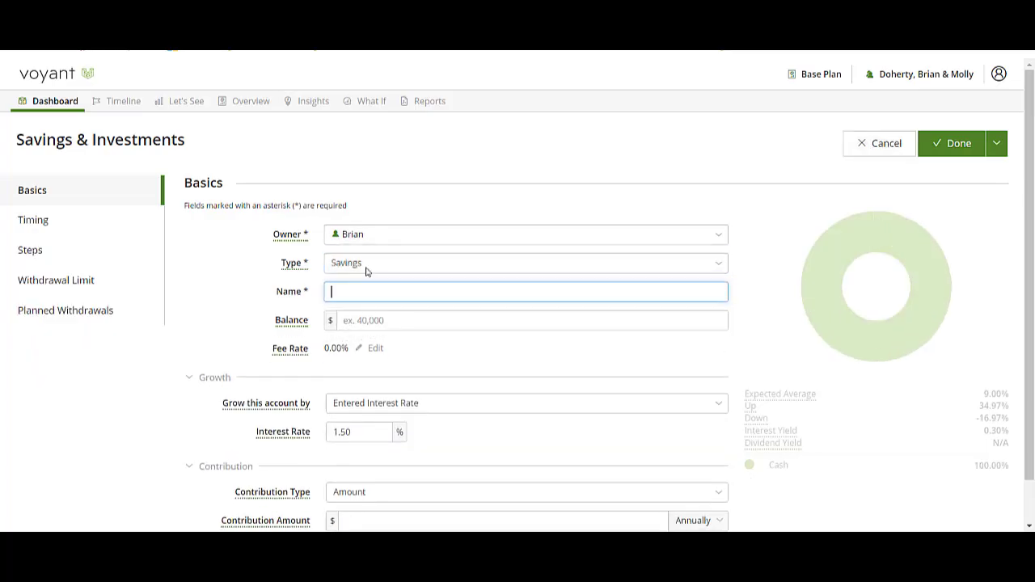
type("Emergency Fund")
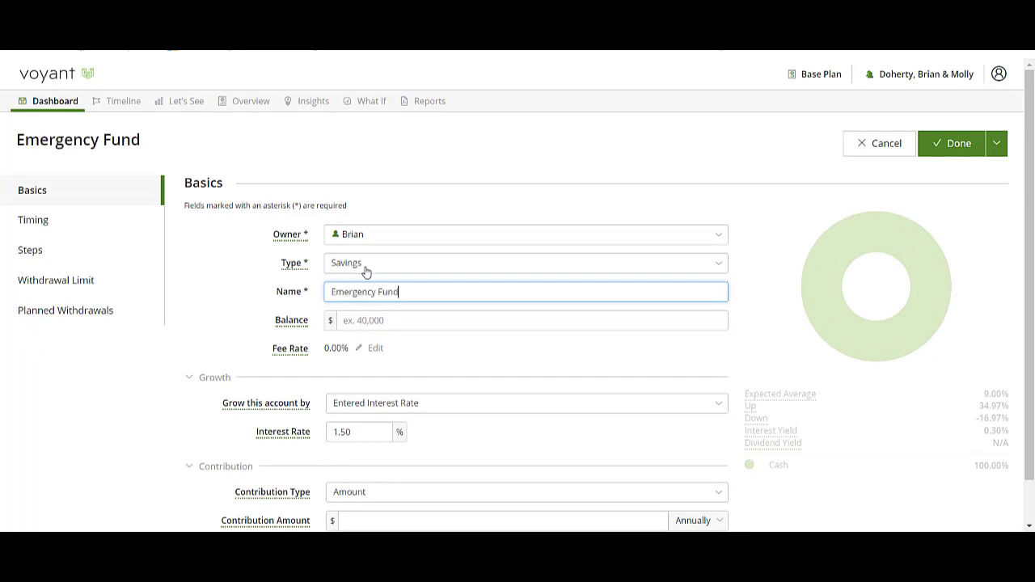
key("Tab")
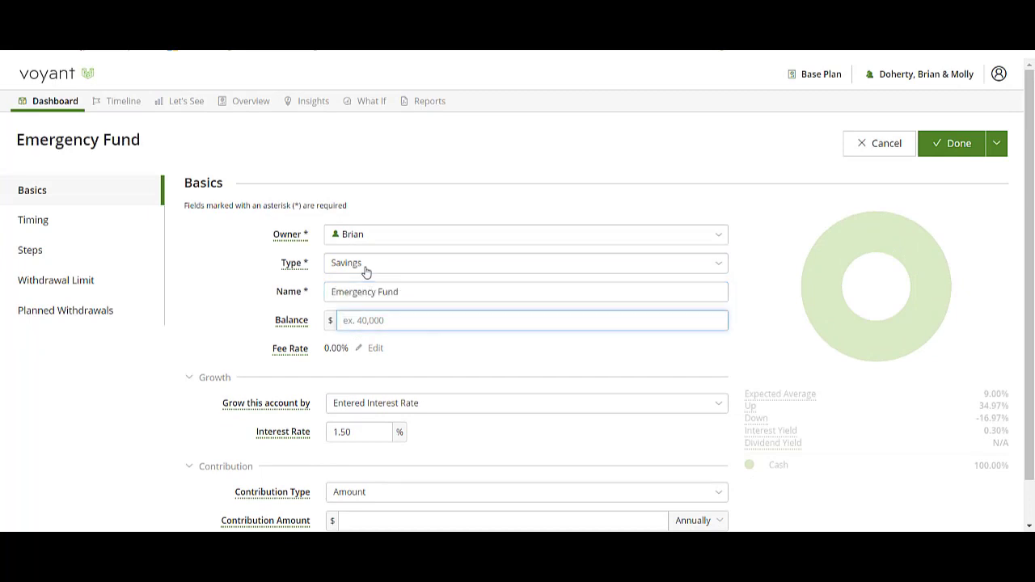
type("0")
Set the Emergency Fund's annual contribution amount to $20,000.
scroll(381, 267, "down", 1)
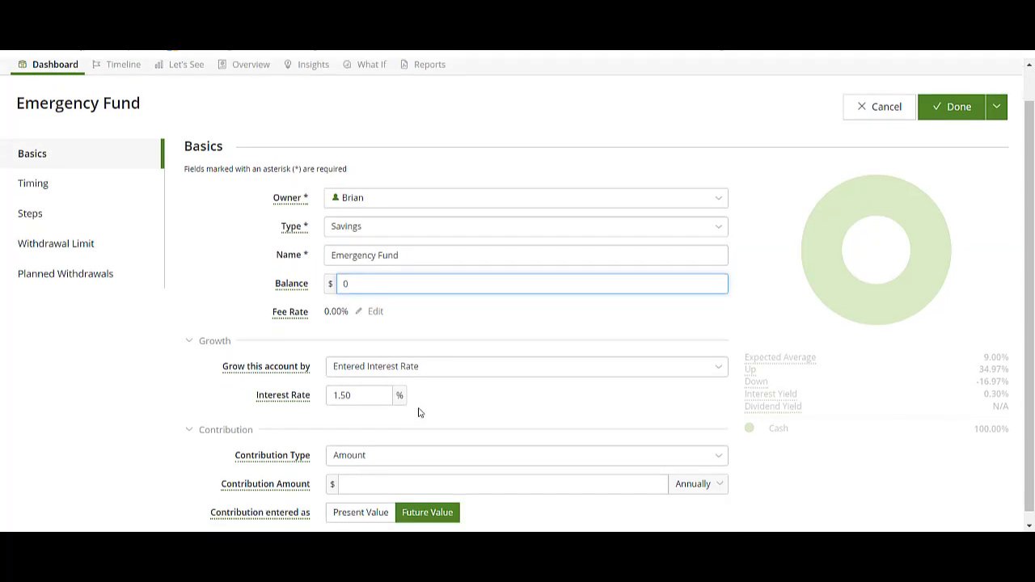
left_click(377, 472)
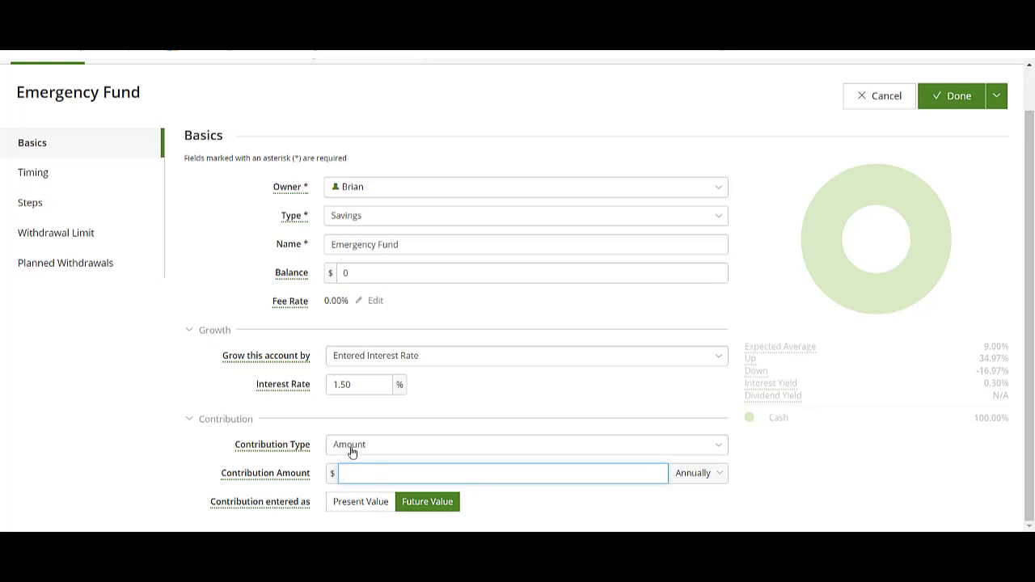
type("20")
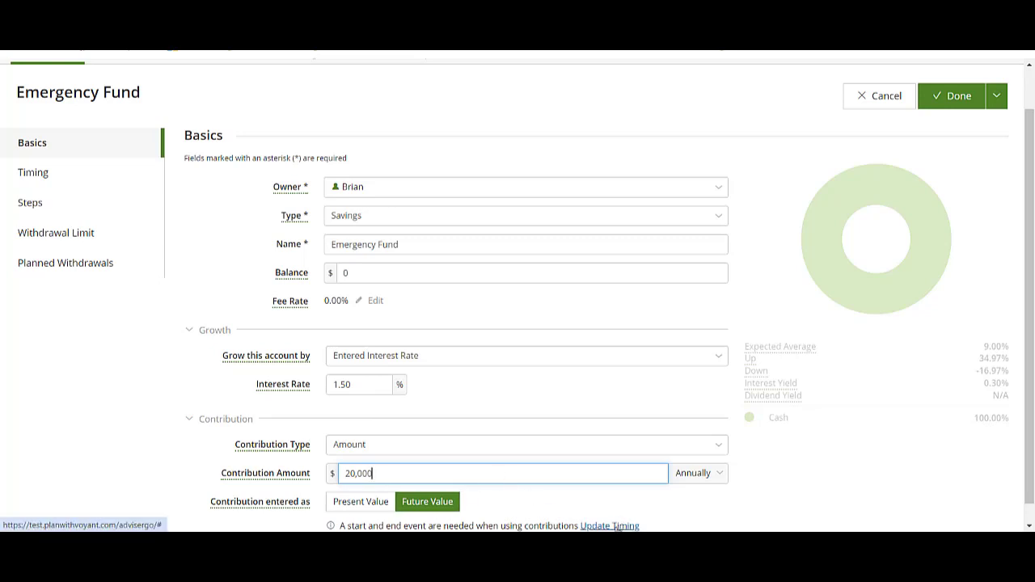
Set the fund's contributions to start at Plan Start and end at the calendar event at age 50.
left_click(24, 177)
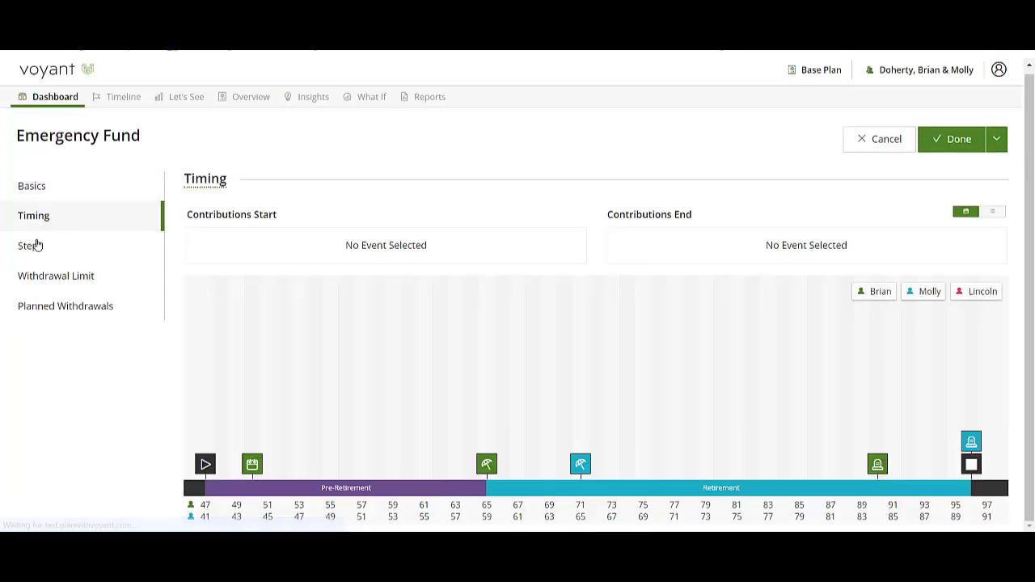
left_click(253, 465)
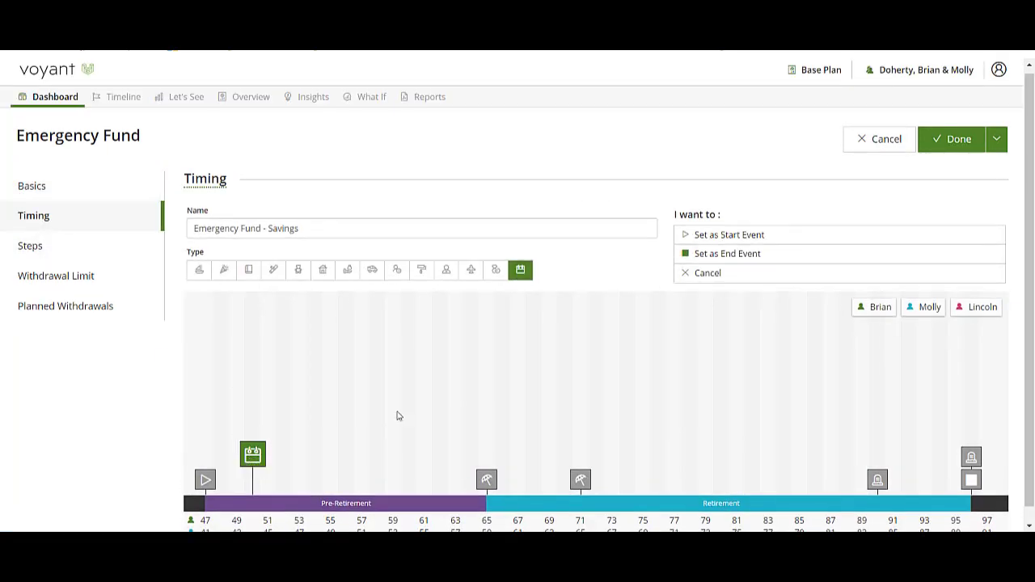
left_click(752, 259)
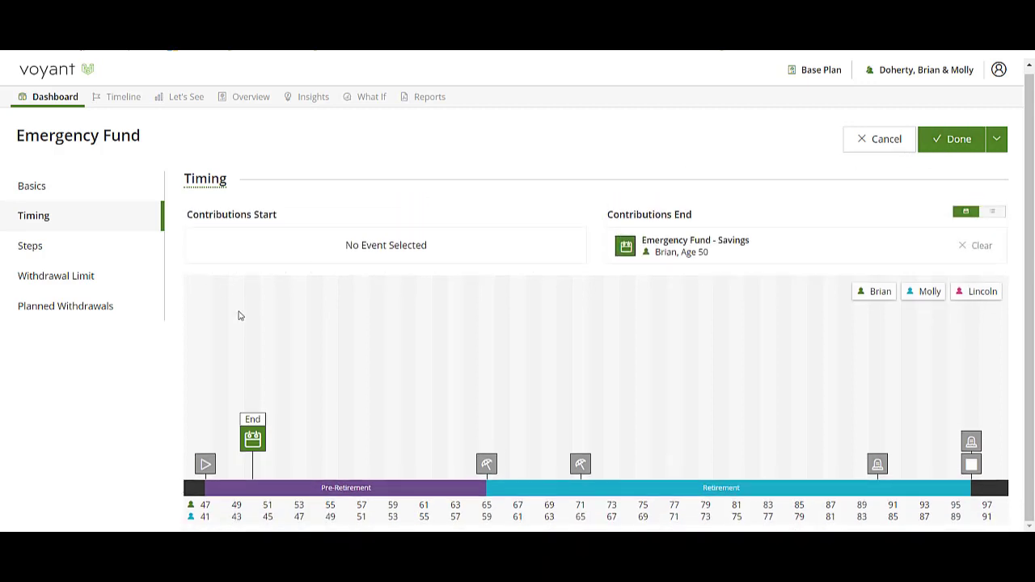
left_click(214, 465)
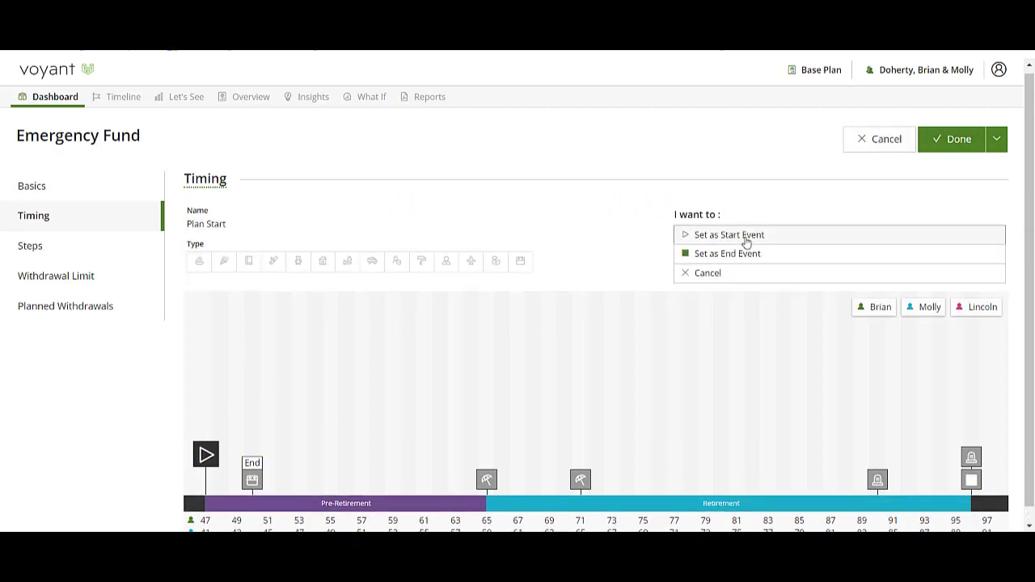
left_click(748, 234)
Set the fund's withdrawal limit to a Minimum Balance of $20,000 and save the account.
left_click(89, 278)
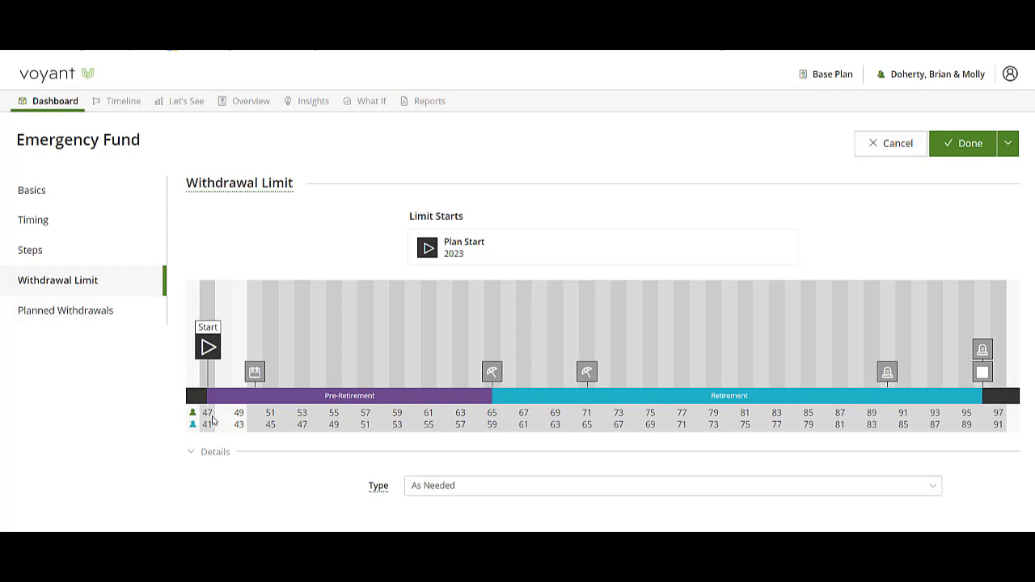
left_click(564, 486)
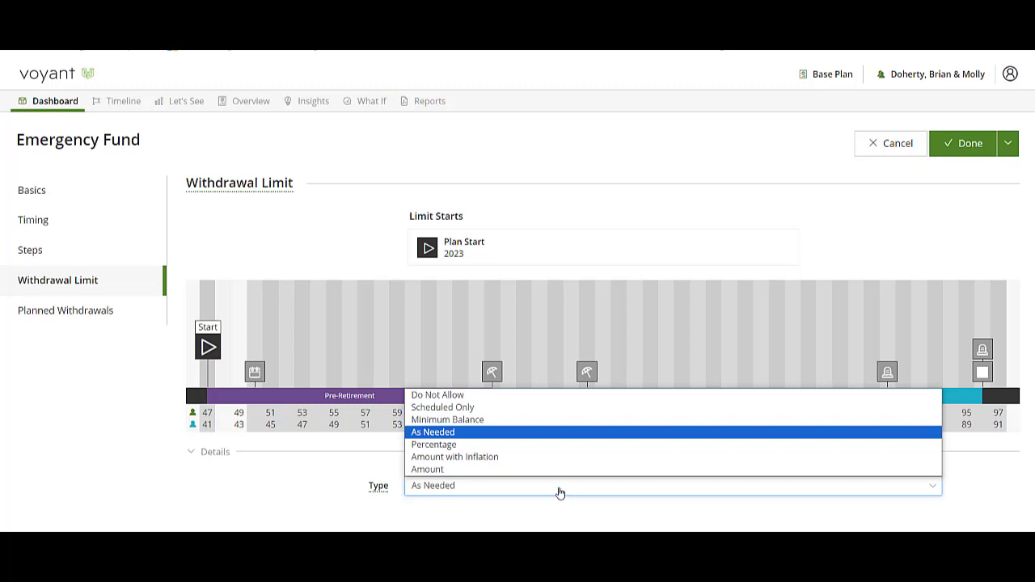
left_click(480, 408)
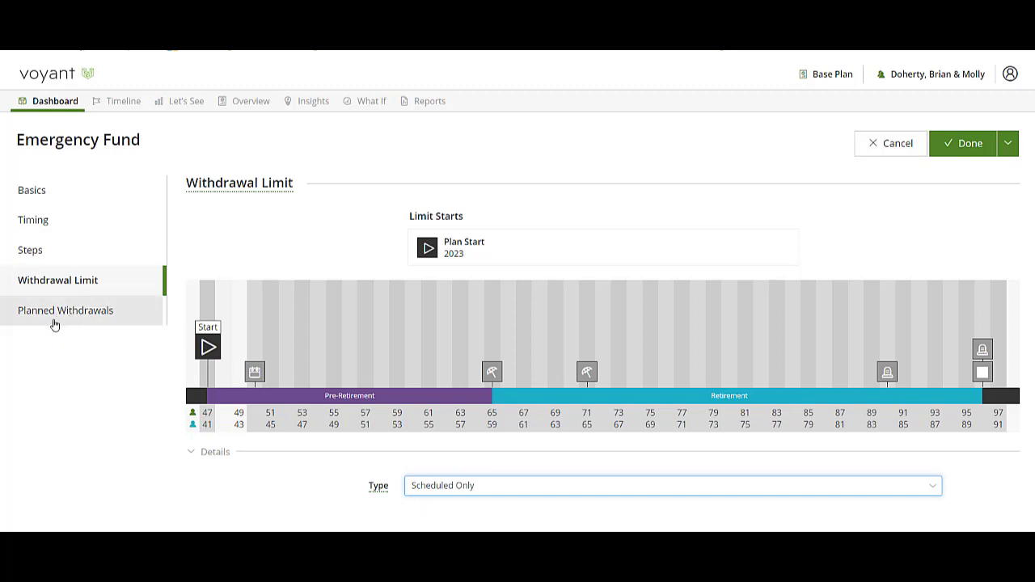
left_click(459, 490)
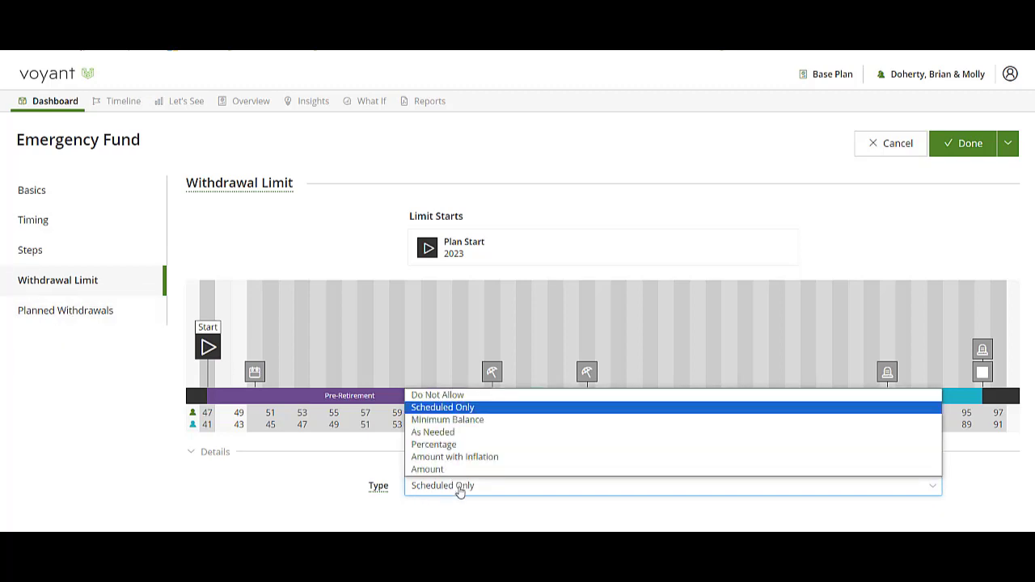
left_click(468, 420)
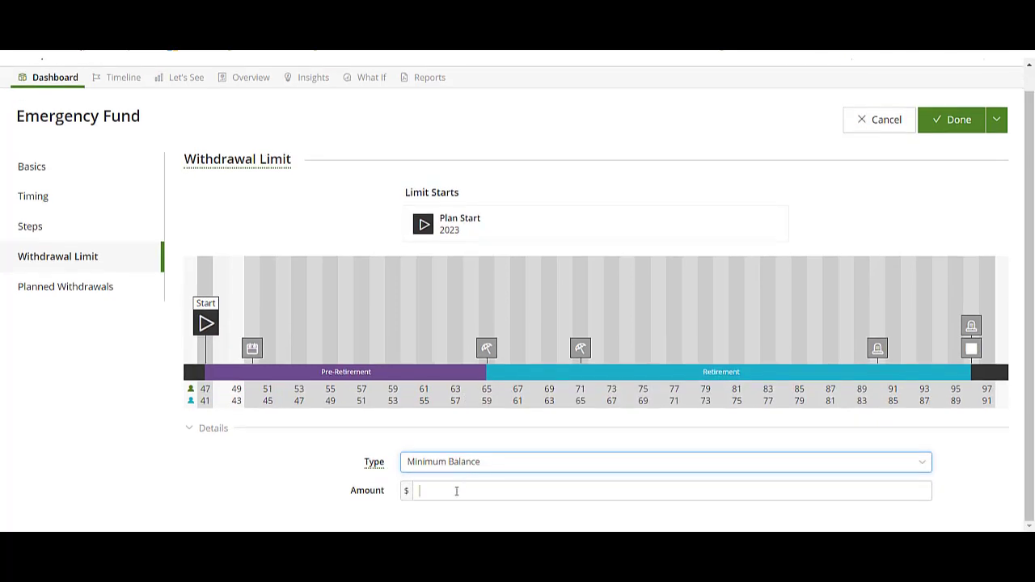
left_click(456, 491)
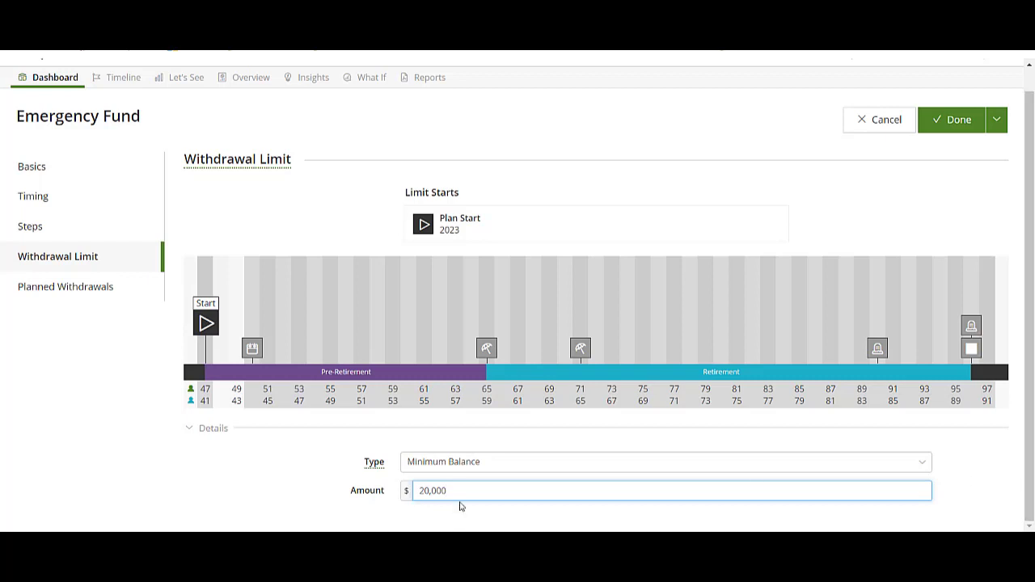
left_click(970, 120)
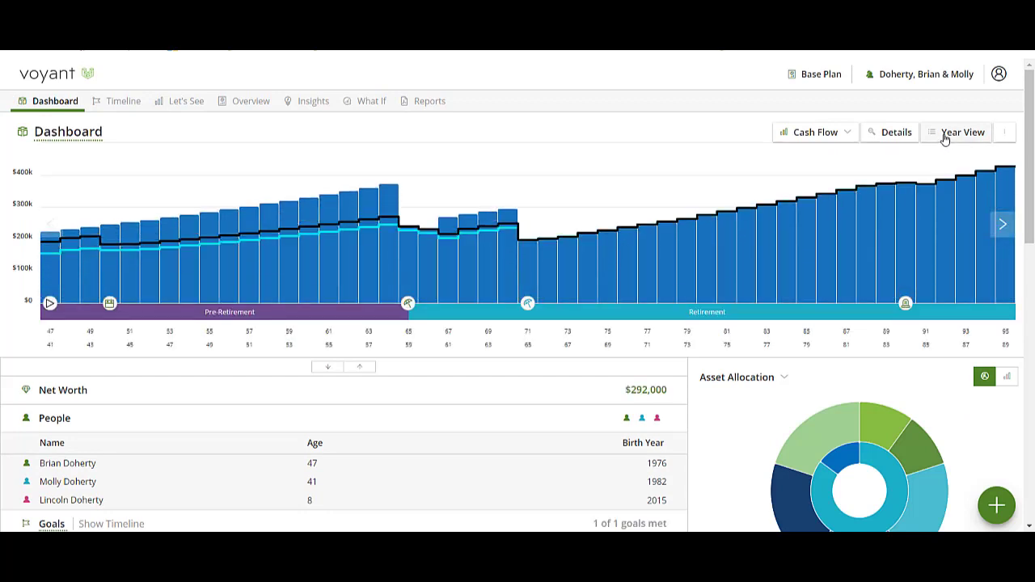
Examine the Emergency Fund's yearly balances, growth and contributions in the Year View investments from 2023 to 2030.
left_click(944, 137)
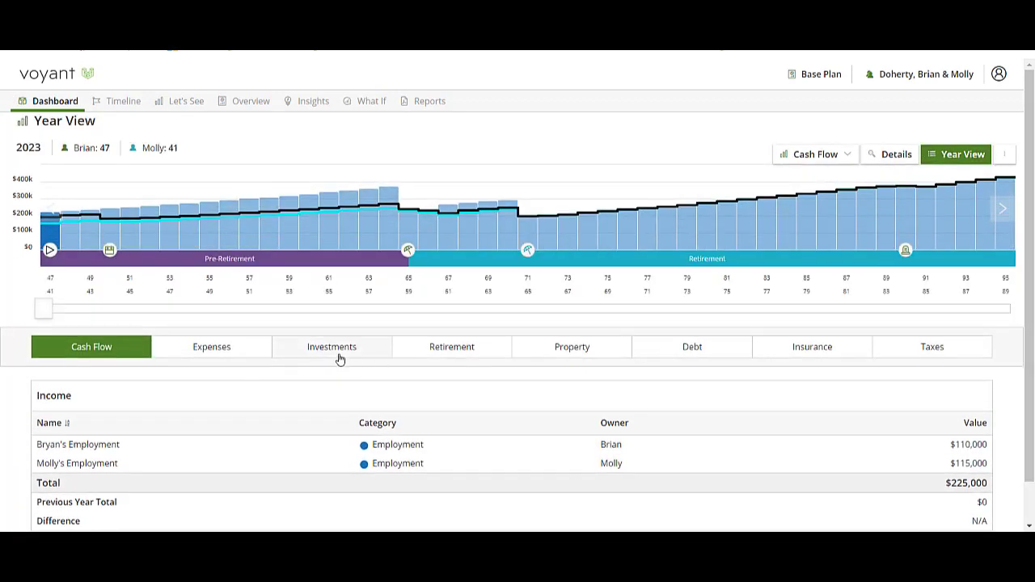
left_click(331, 351)
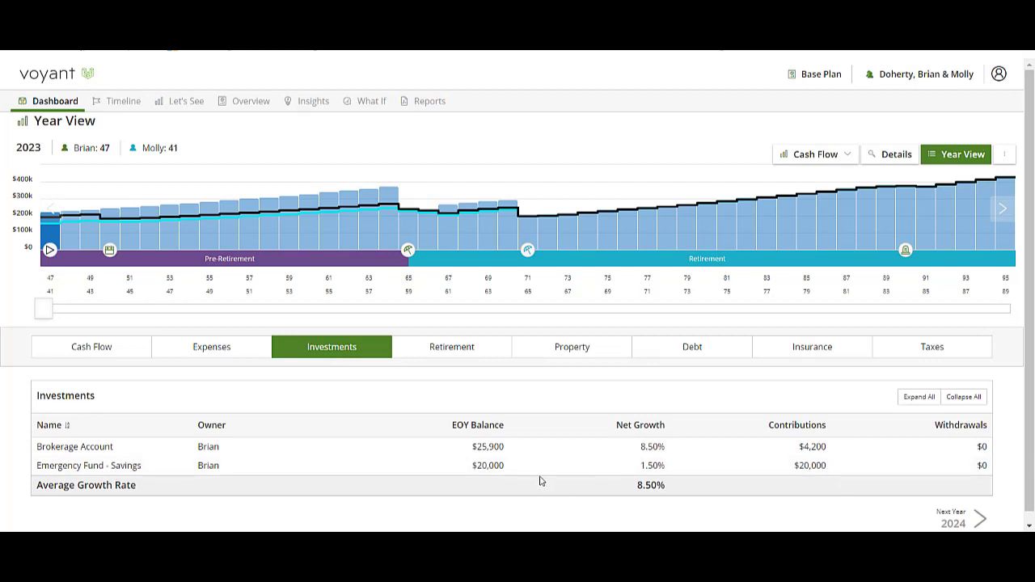
left_click(981, 520)
left_click(981, 520)
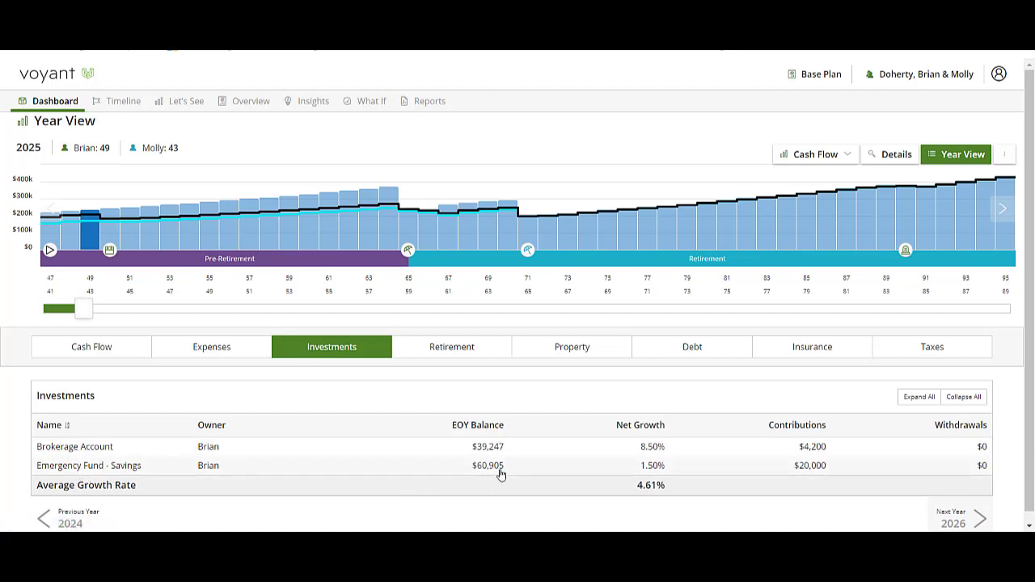
left_click(976, 519)
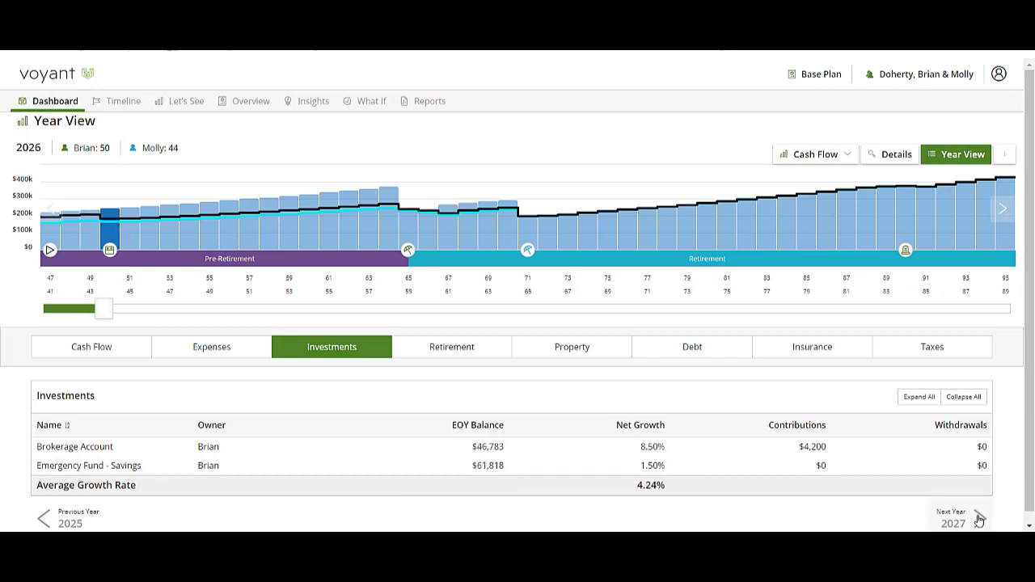
left_click(976, 519)
left_click(977, 519)
left_click(976, 519)
left_click(976, 519)
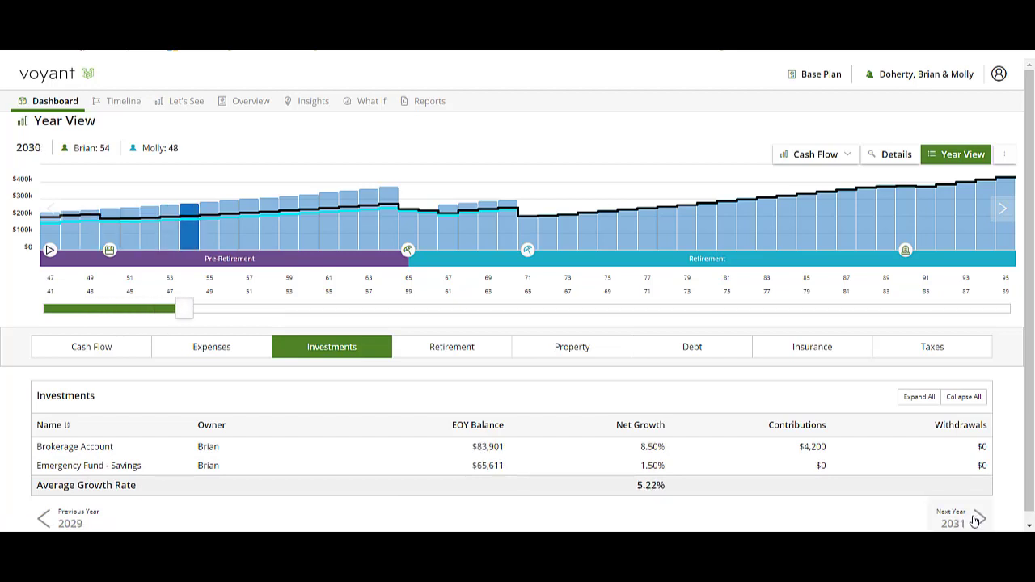
Reopen the Emergency Fund - Savings account from the dashboard, set its interest rate to 3.5%, and save.
left_click(49, 101)
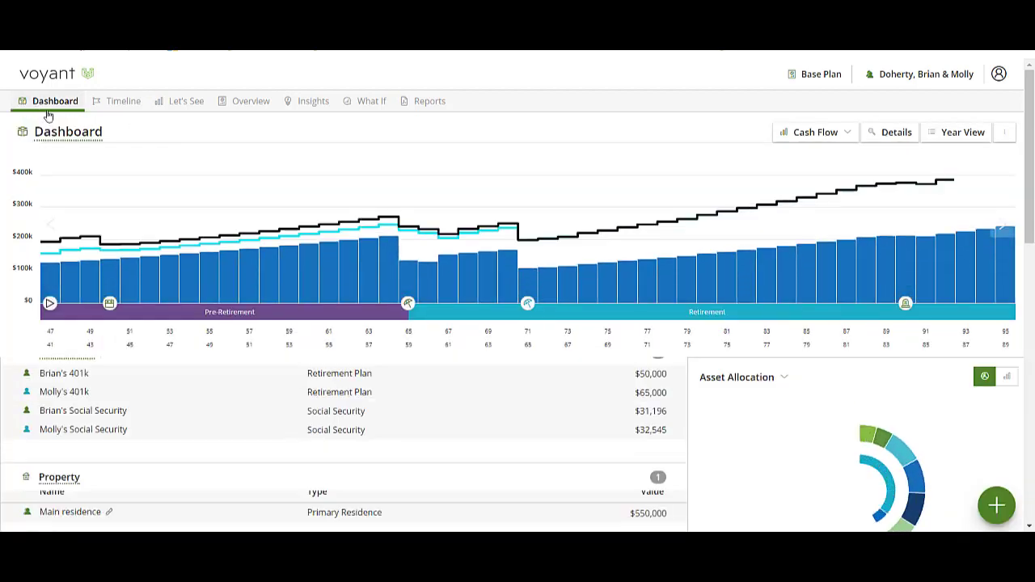
scroll(294, 398, "down", 4)
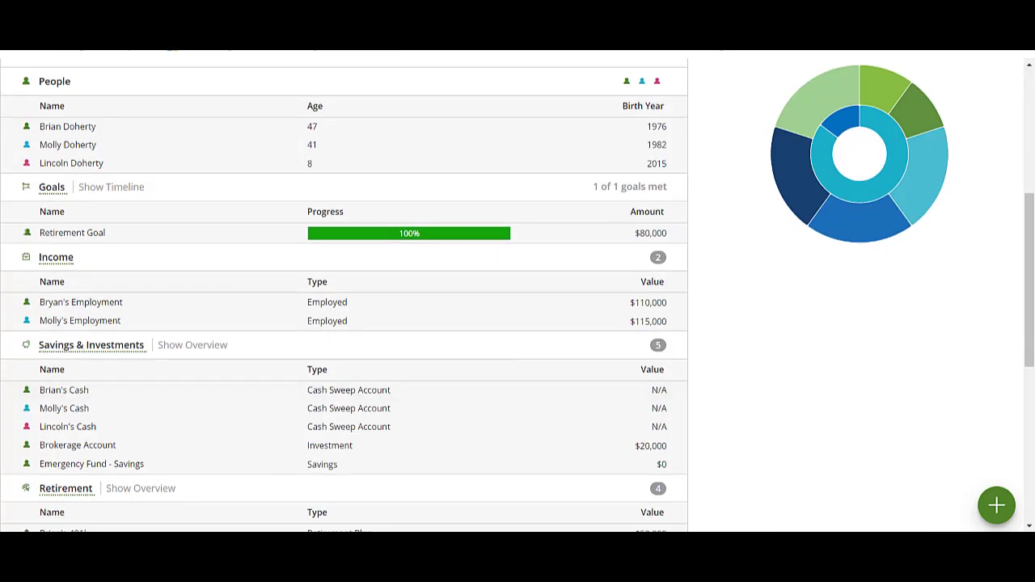
left_click(358, 476)
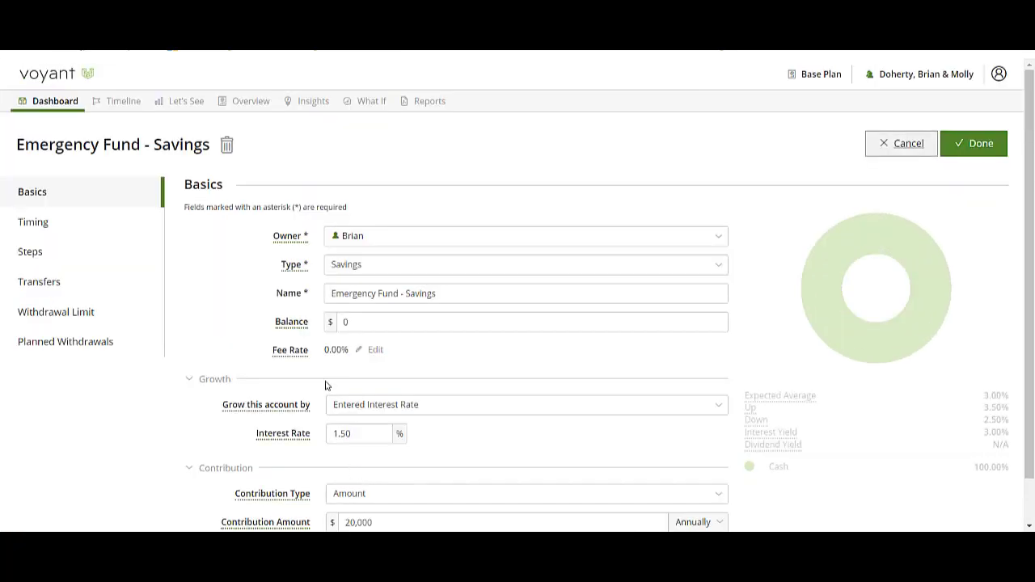
scroll(359, 379, "down", 1)
left_click(360, 384)
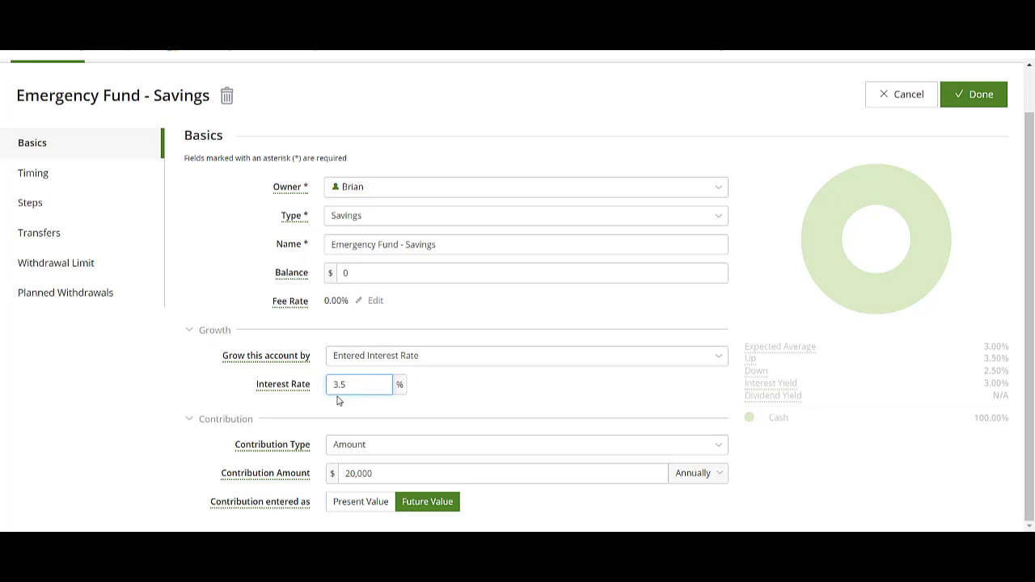
left_click(977, 97)
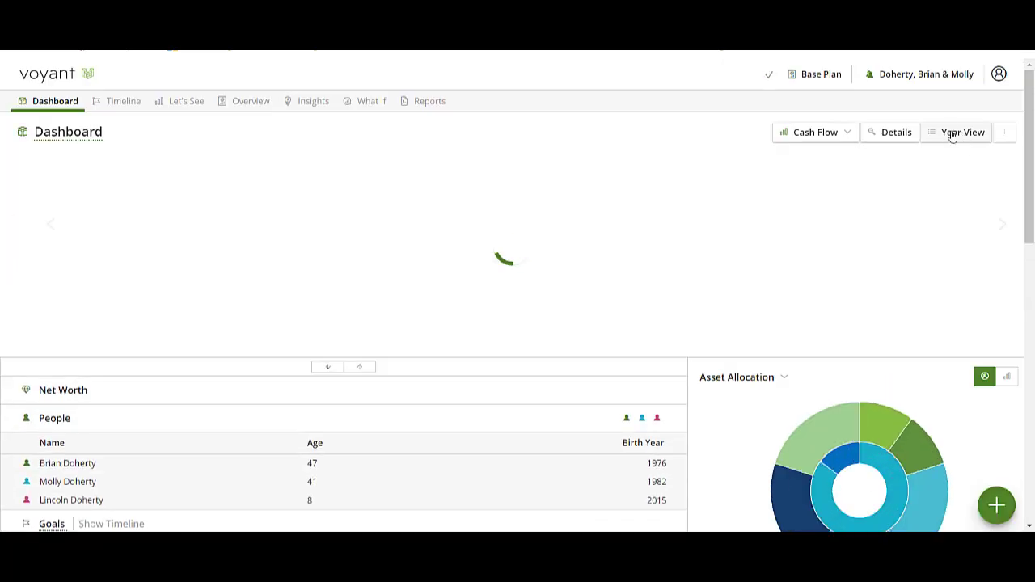
Check the Emergency Fund's growth rate and yearly balances in the Year View investments from 2023 through 2032.
left_click(958, 134)
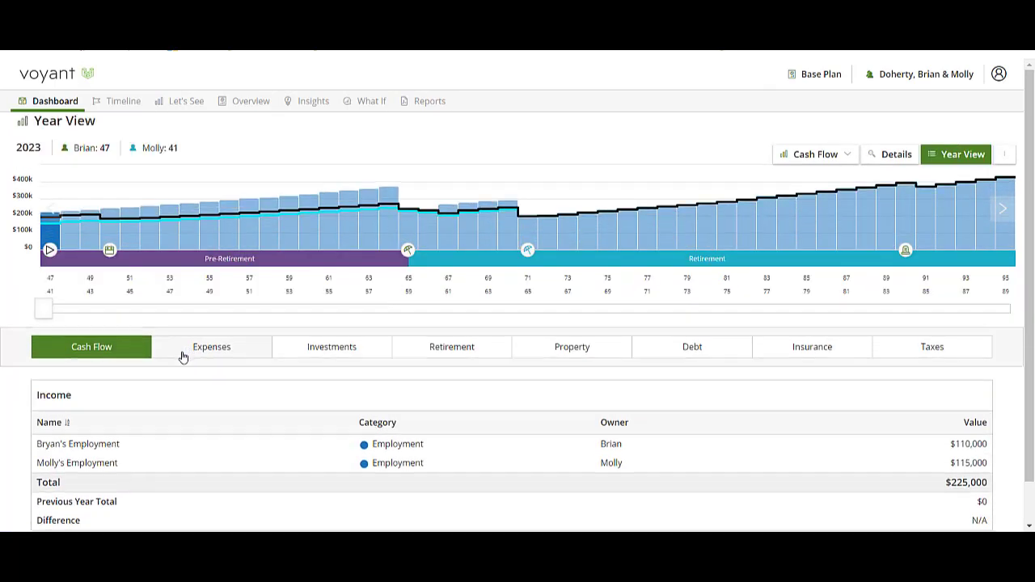
left_click(367, 349)
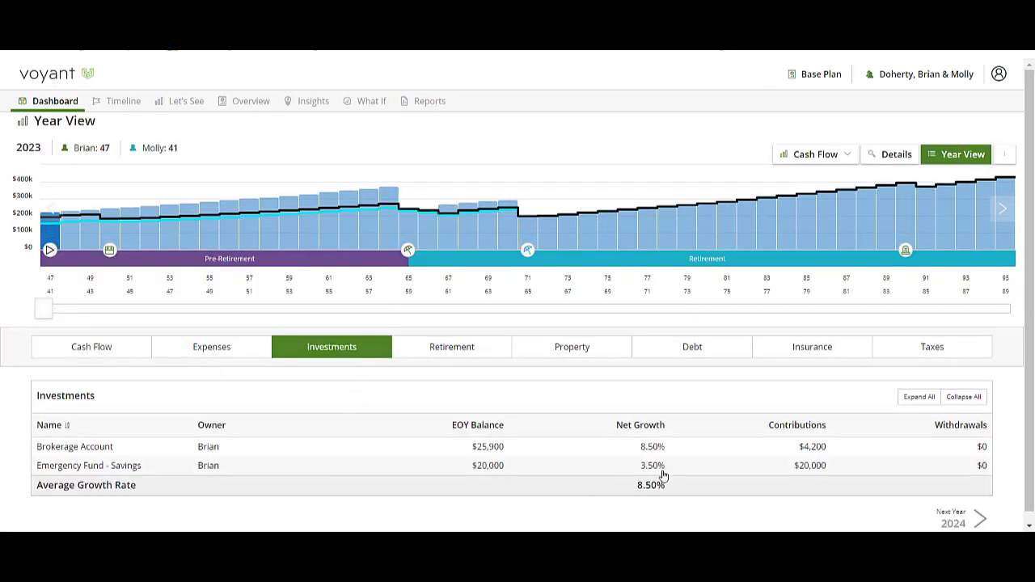
left_click(980, 522)
left_click(981, 521)
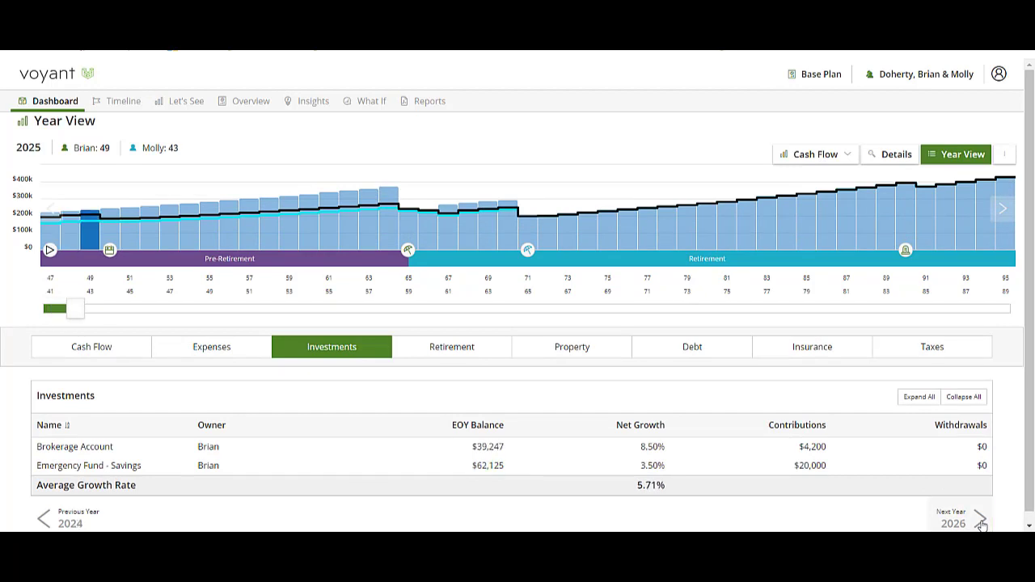
left_click(980, 521)
left_click(981, 521)
left_click(981, 522)
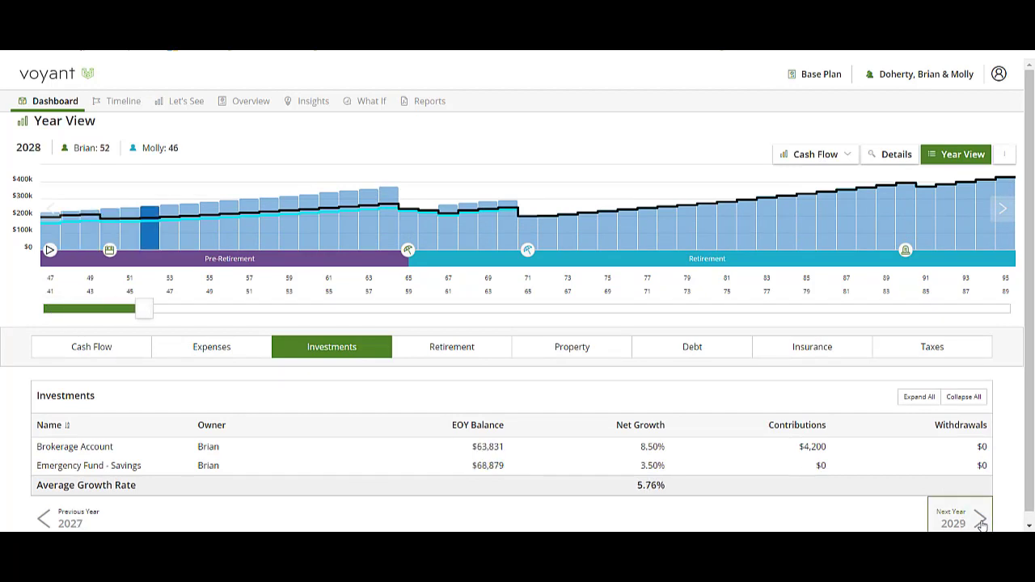
left_click(981, 522)
left_click(981, 522)
left_click(981, 522)
left_click(980, 522)
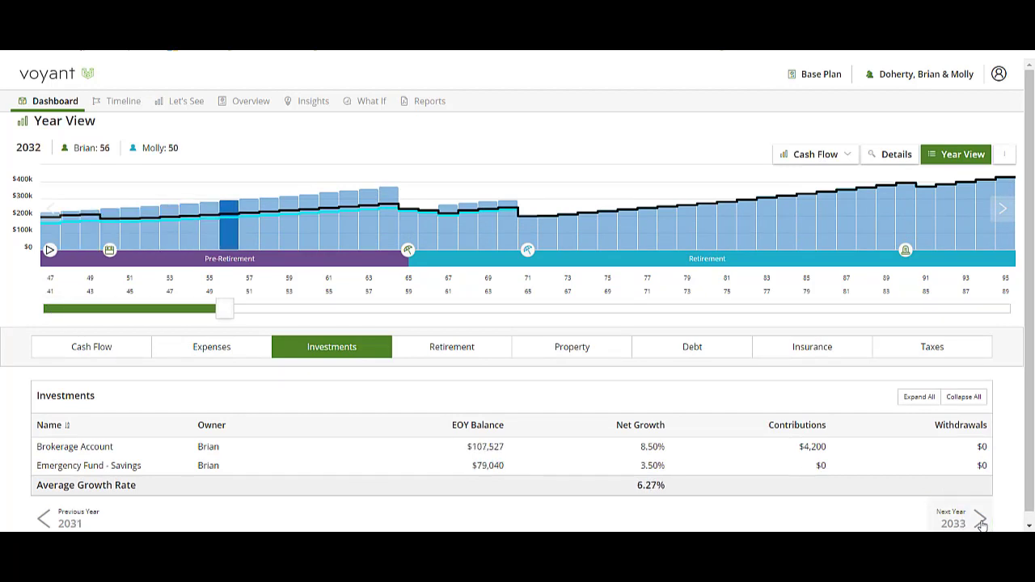
Return to the dashboard and show the plan's asset allocation as a bar chart.
left_click(48, 106)
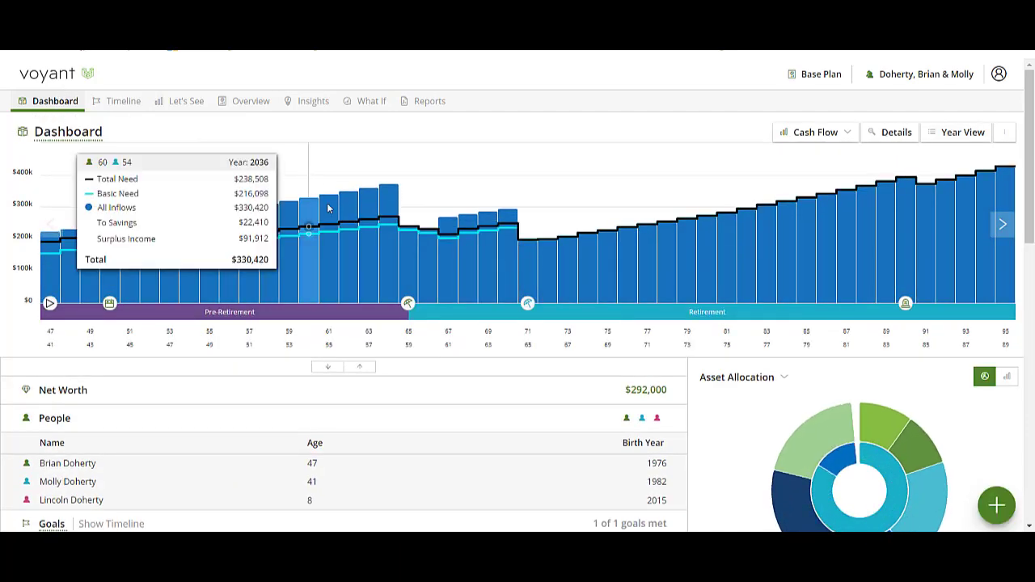
scroll(363, 362, "down", 4)
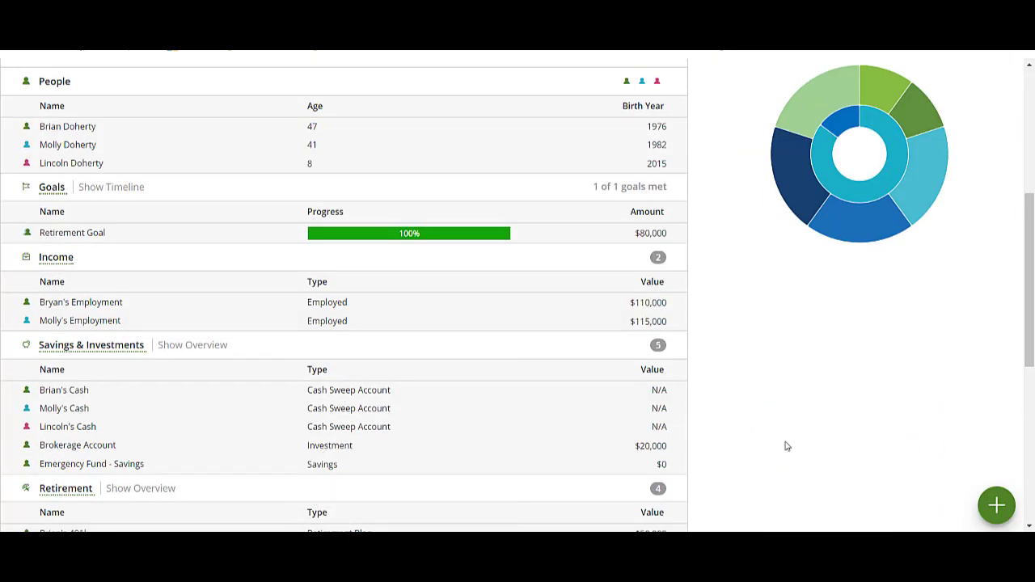
scroll(930, 316, "up", 3)
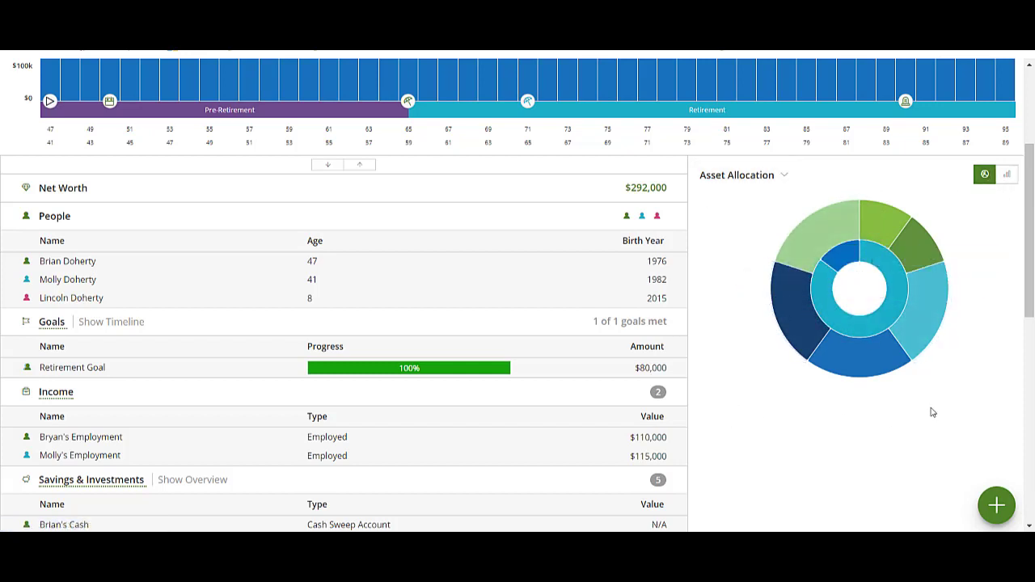
left_click(1007, 173)
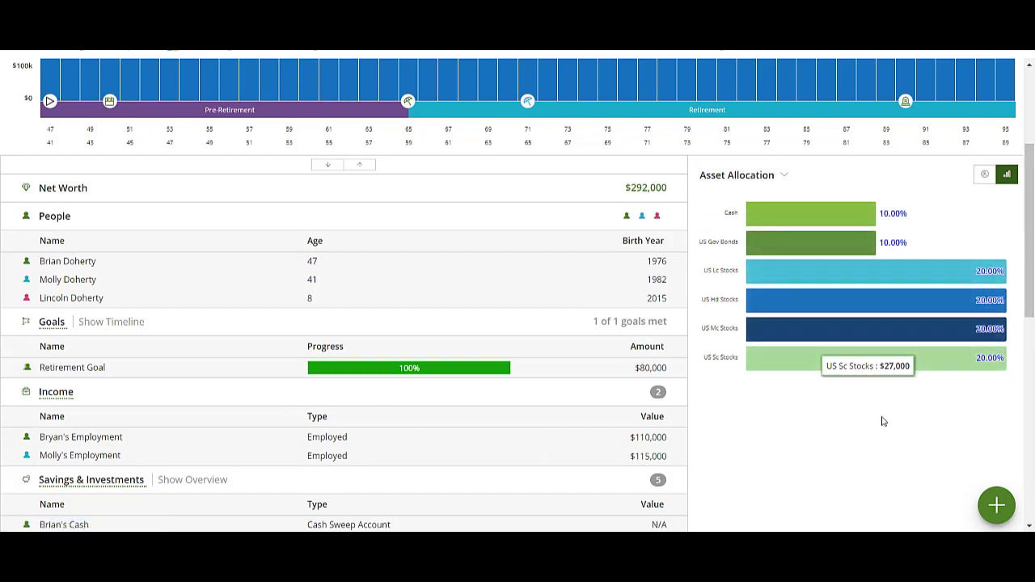
Open the Brokerage Account's growth settings and switch from the custom portfolio to a model portfolio.
scroll(121, 429, "down", 3)
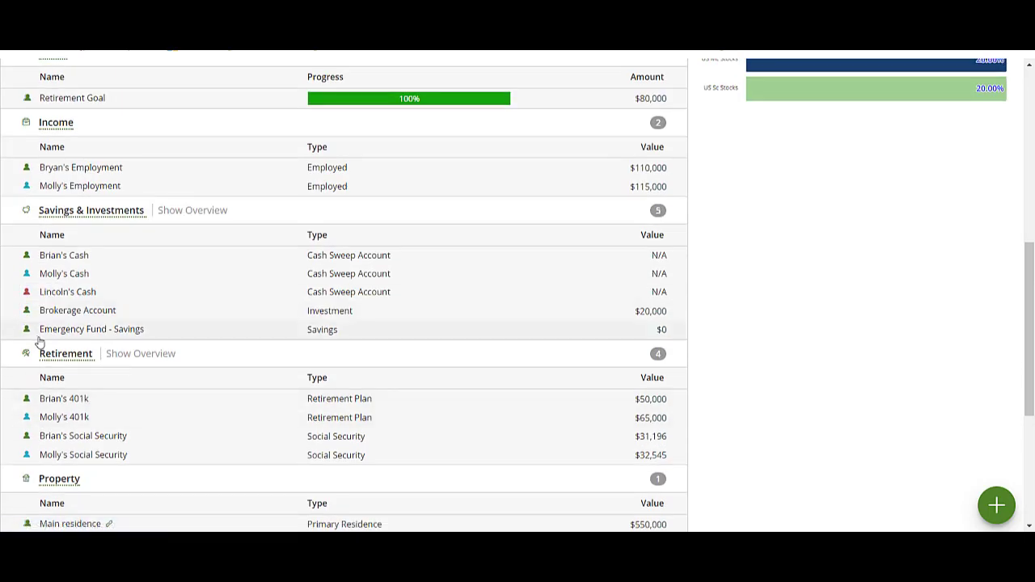
left_click(119, 317)
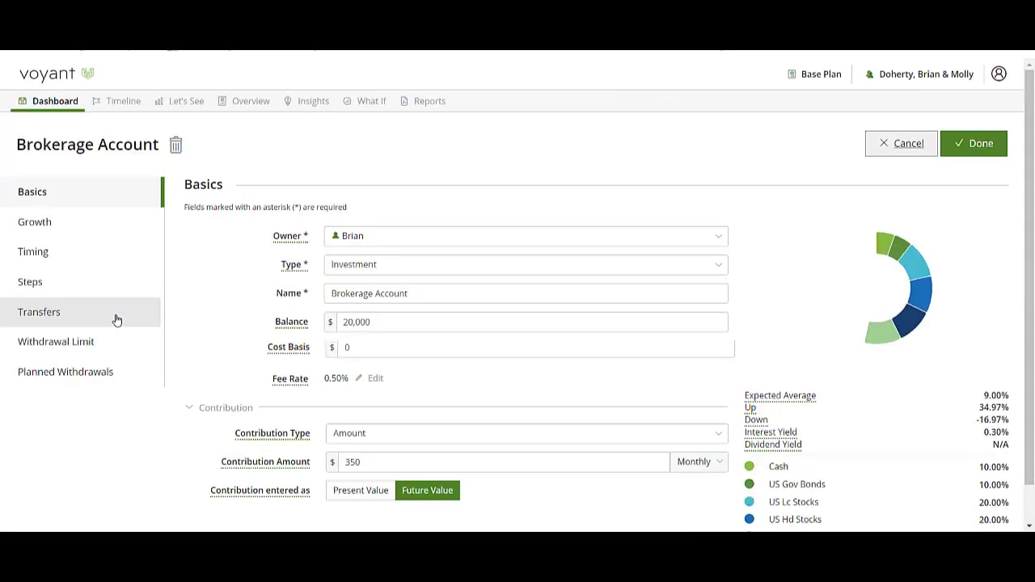
left_click(46, 227)
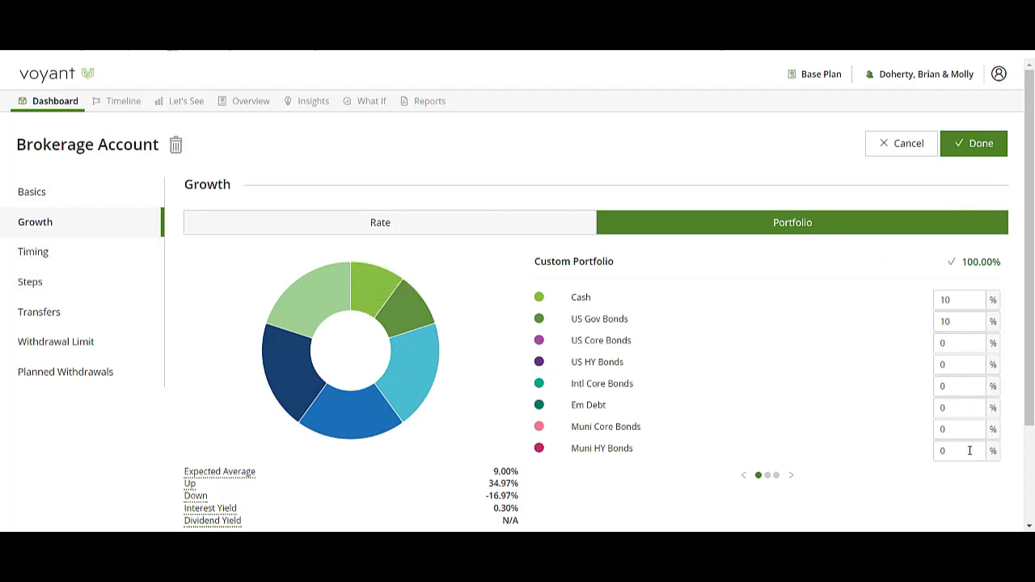
scroll(655, 372, "down", 3)
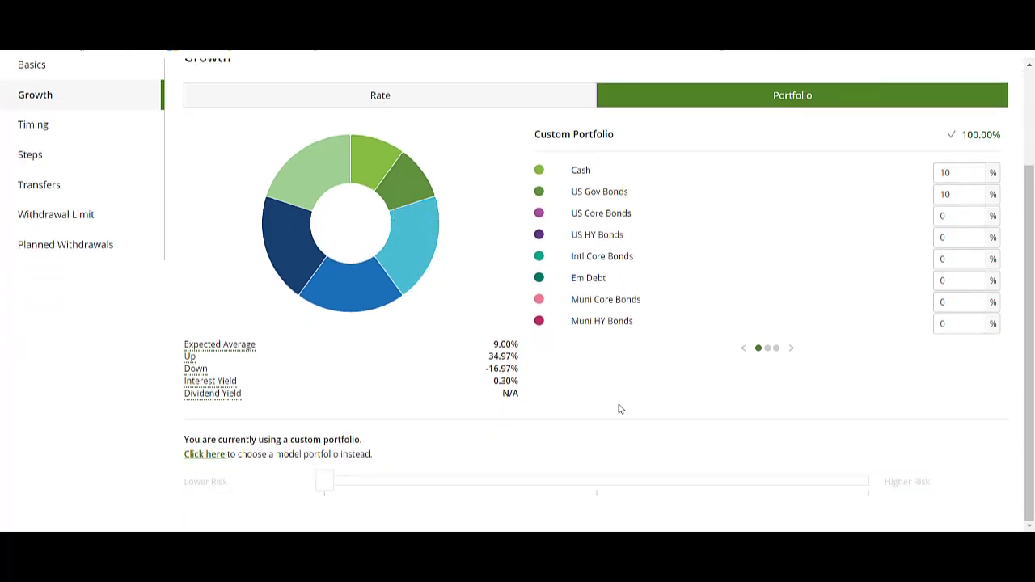
left_click(209, 455)
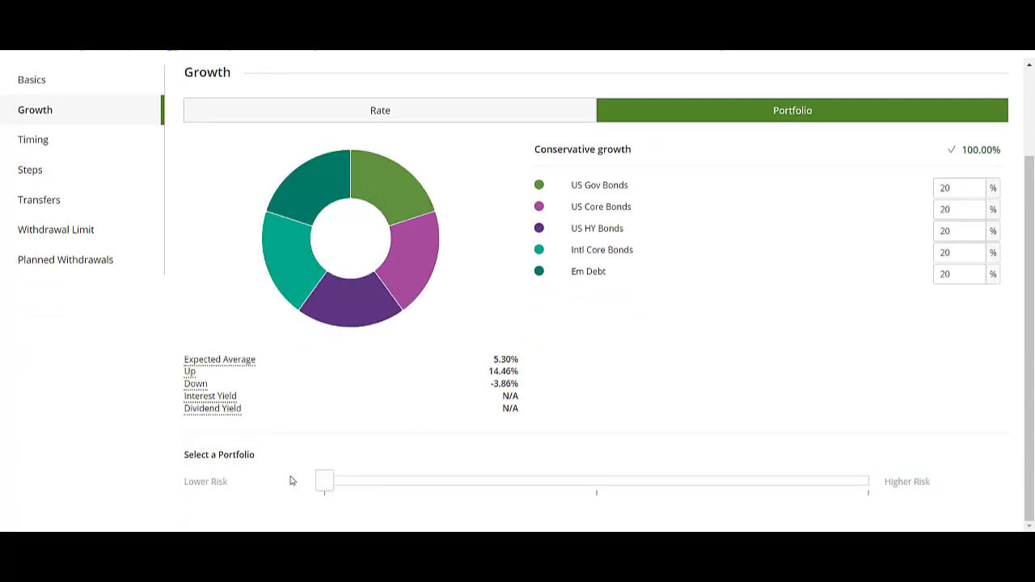
Set the Brokerage Account's model portfolio to the middle risk level and save the account.
left_click_drag(321, 485, 647, 503)
left_click_drag(505, 494, 596, 478)
scroll(809, 283, "up", 2)
left_click(976, 144)
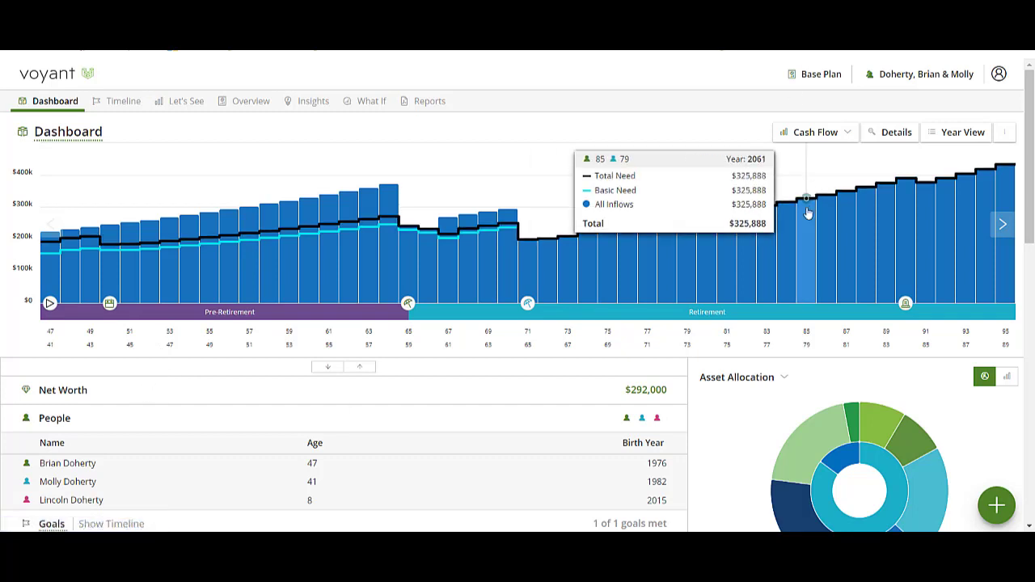
Create a guided Change Life Expectancy what-if plan from the Base Plan.
scroll(209, 461, "down", 4)
scroll(210, 461, "down", 5)
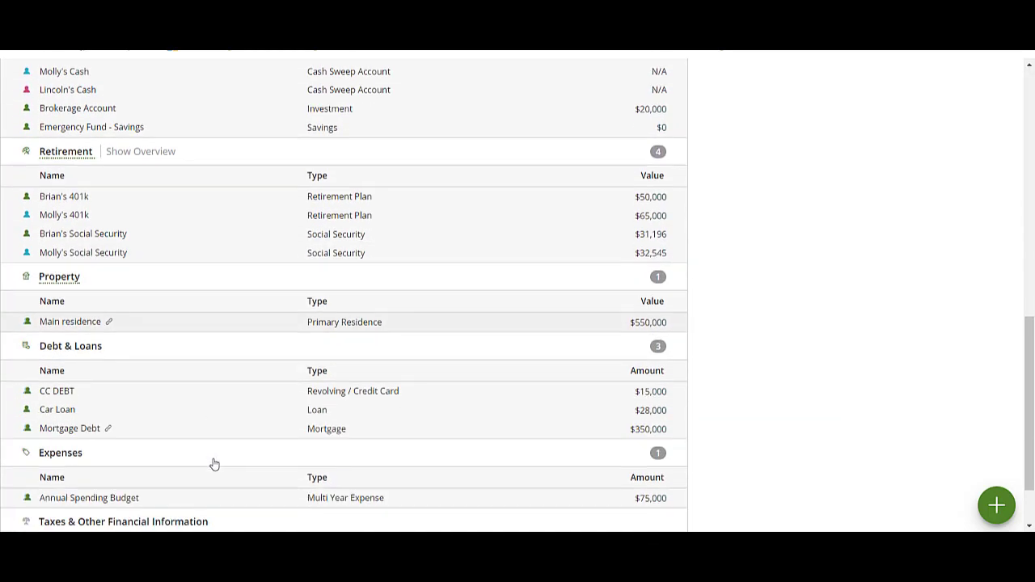
scroll(231, 484, "up", 9)
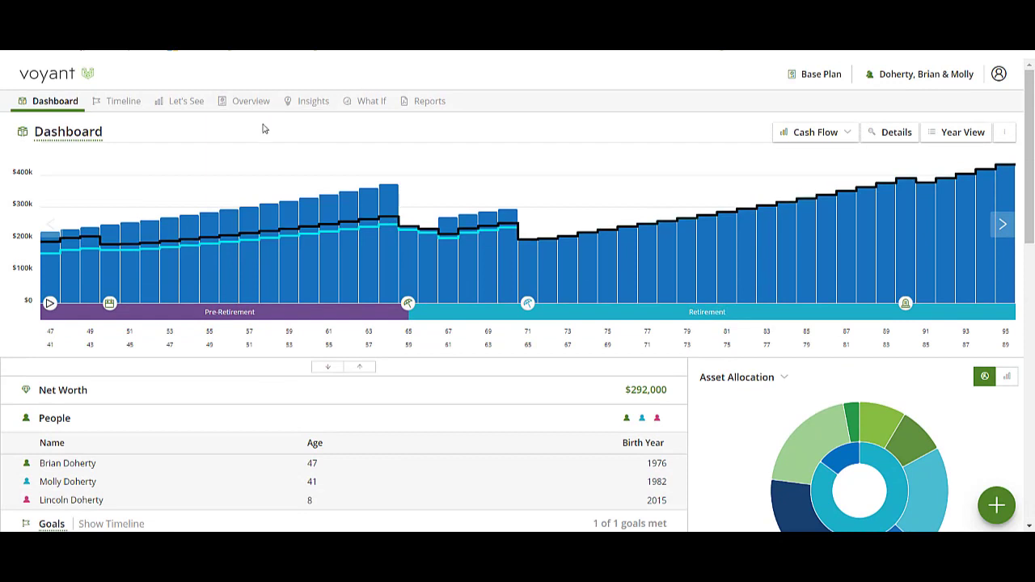
mouse_move(254, 185)
left_click(371, 103)
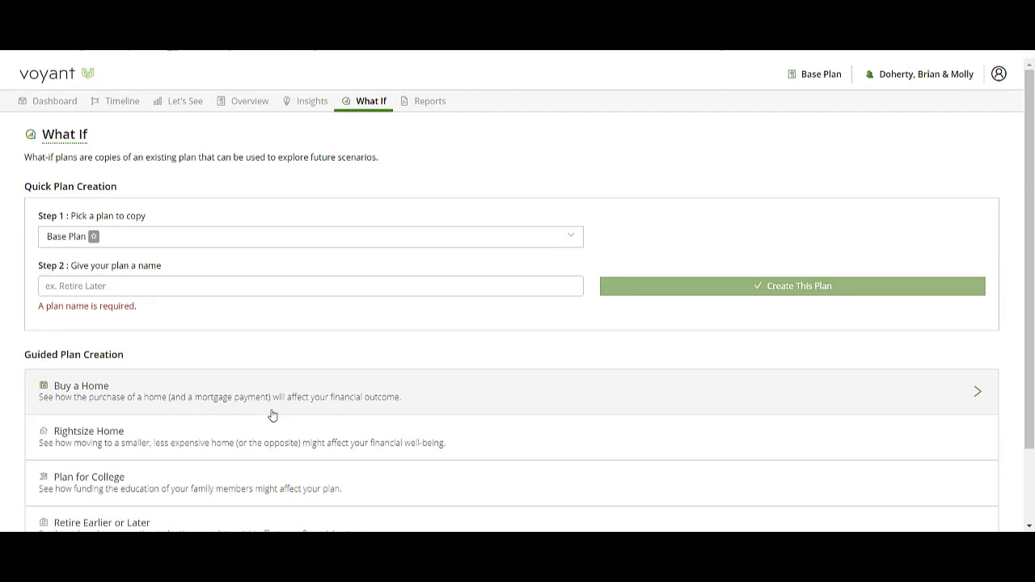
scroll(272, 415, "down", 2)
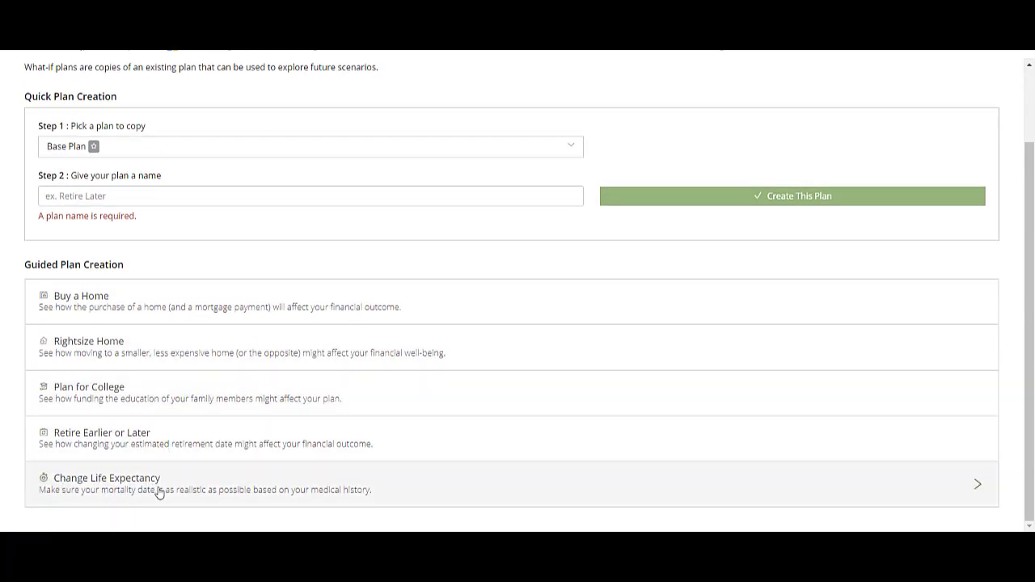
left_click(148, 490)
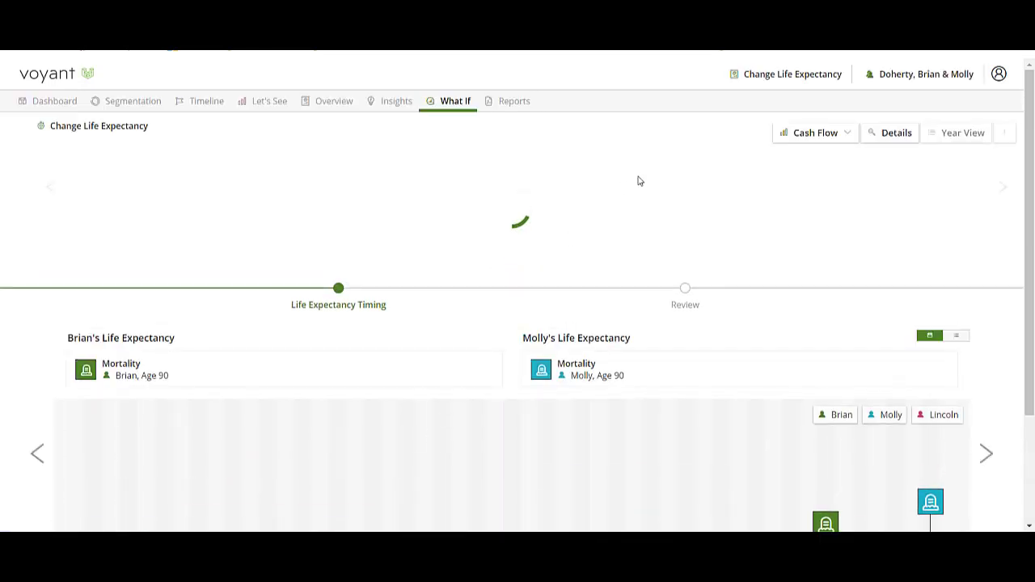
Move the first client's mortality to age 48 on the timeline, complete the review, and keep the what-if plan.
scroll(626, 267, "down", 3)
left_click_drag(826, 378, 95, 356)
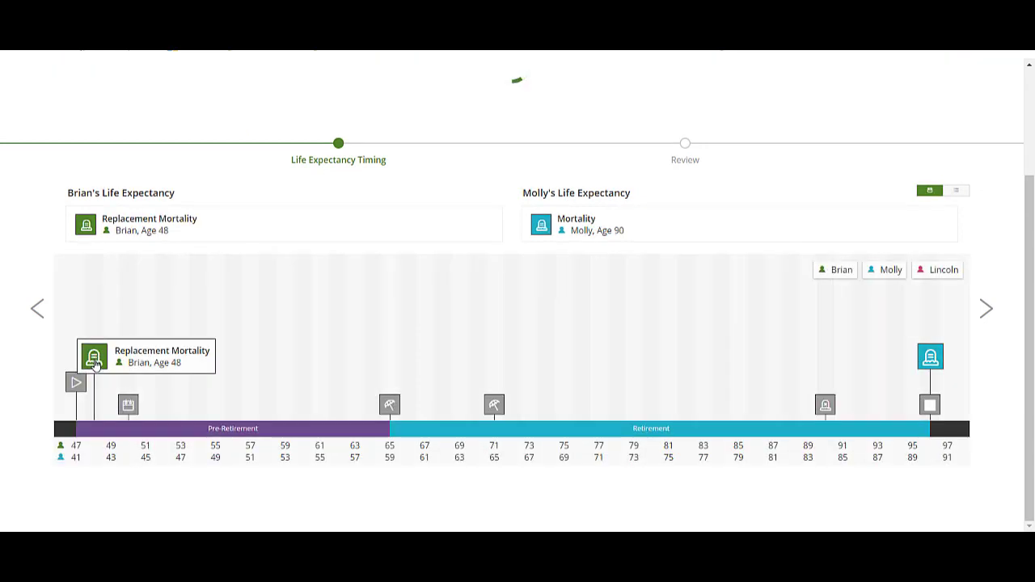
left_click(988, 308)
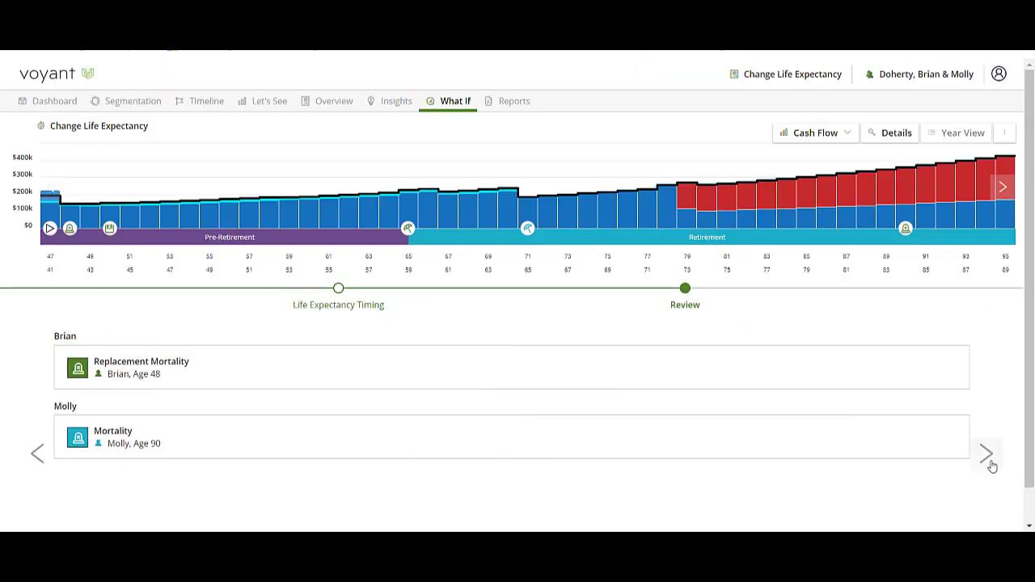
left_click(989, 458)
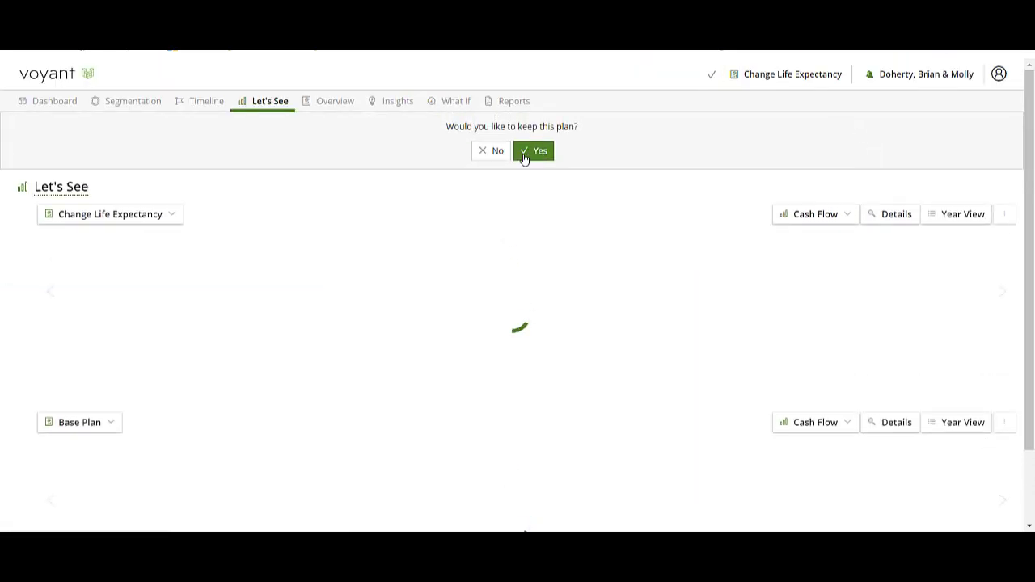
left_click(525, 155)
Rename the what-if plan with the first client's name followed by "early mortality - life insurance scenario" and save it.
left_click(789, 81)
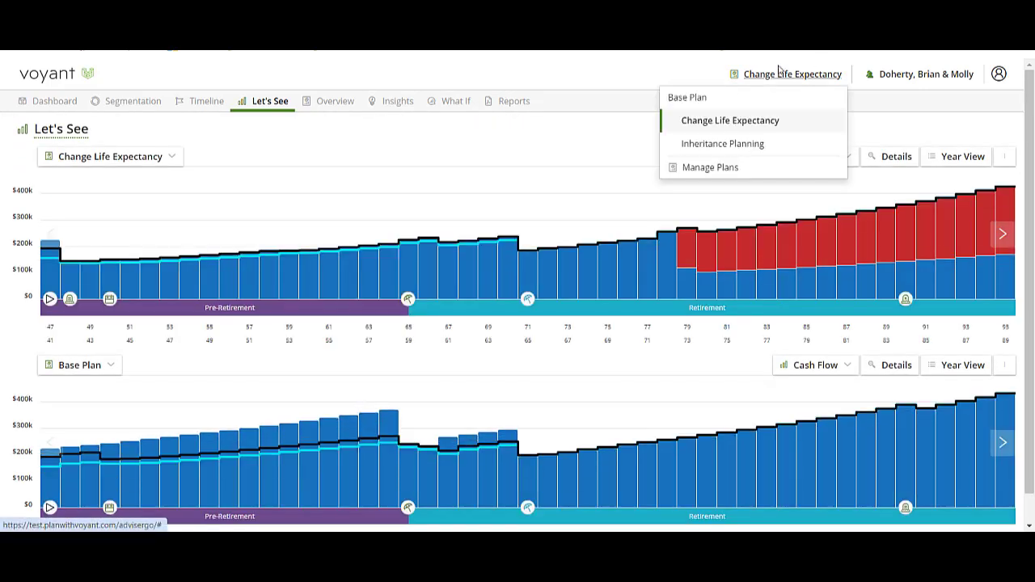
left_click(711, 168)
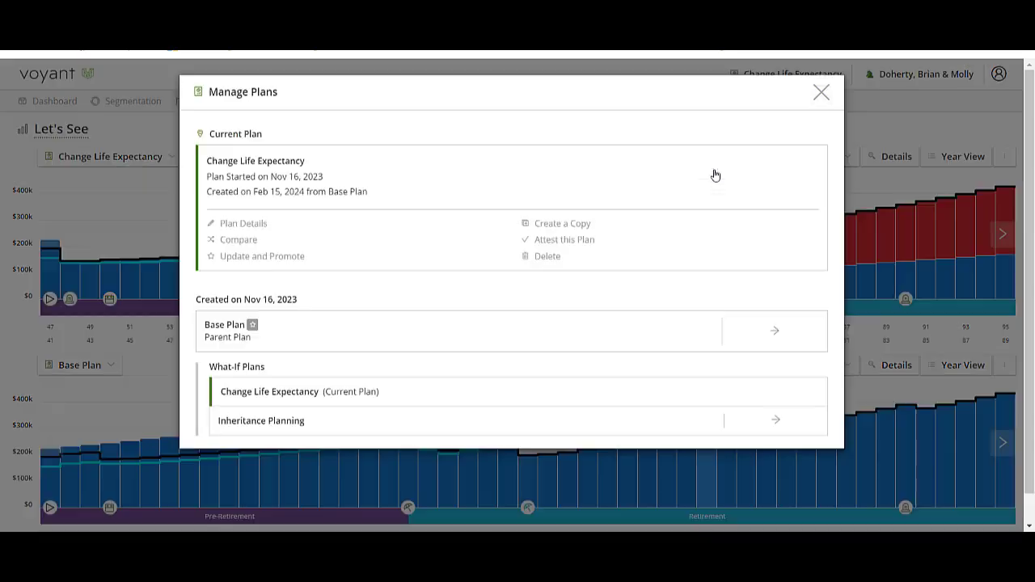
left_click(239, 225)
left_click_drag(371, 193, 78, 190)
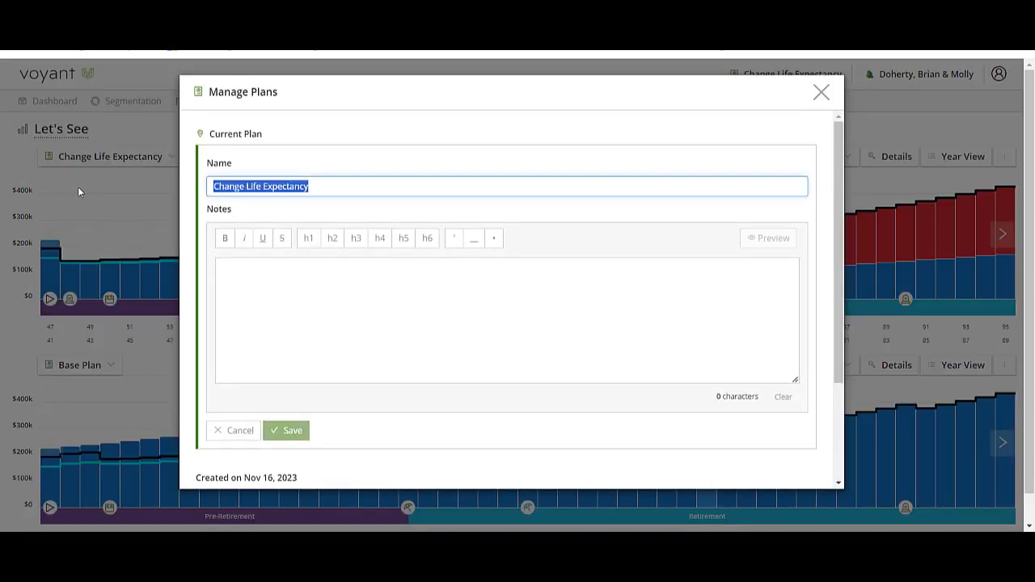
type("Brian early")
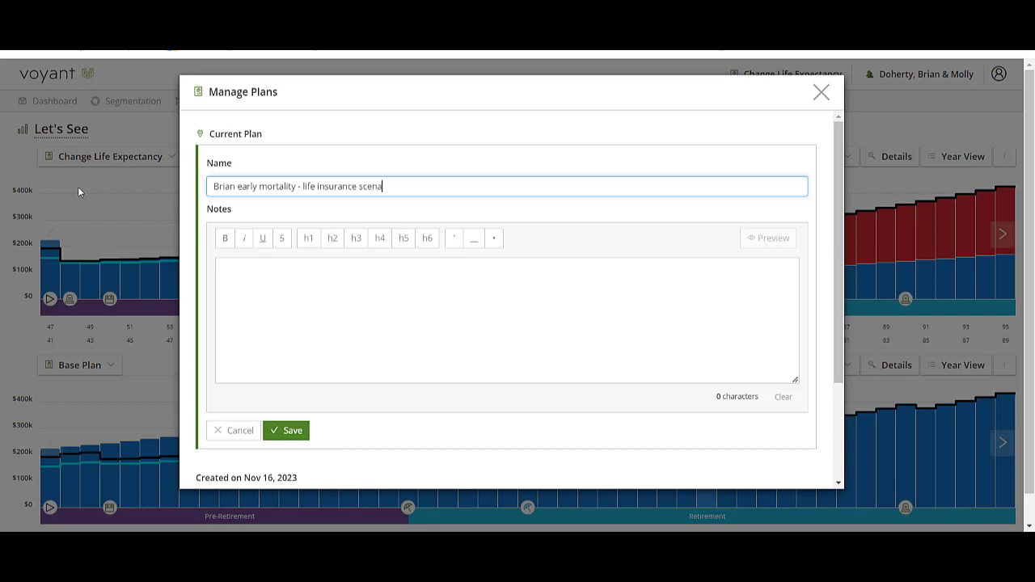
left_click(299, 435)
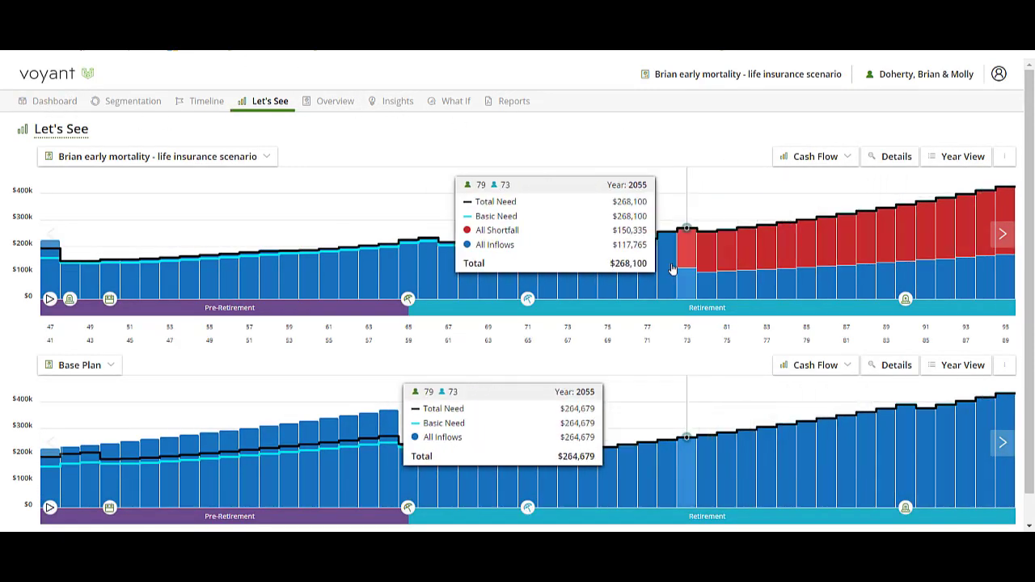
Check the replacement mortality event in the plan comparison and run the Life Needs insight to calculate additional life insurance needed.
left_click(69, 300)
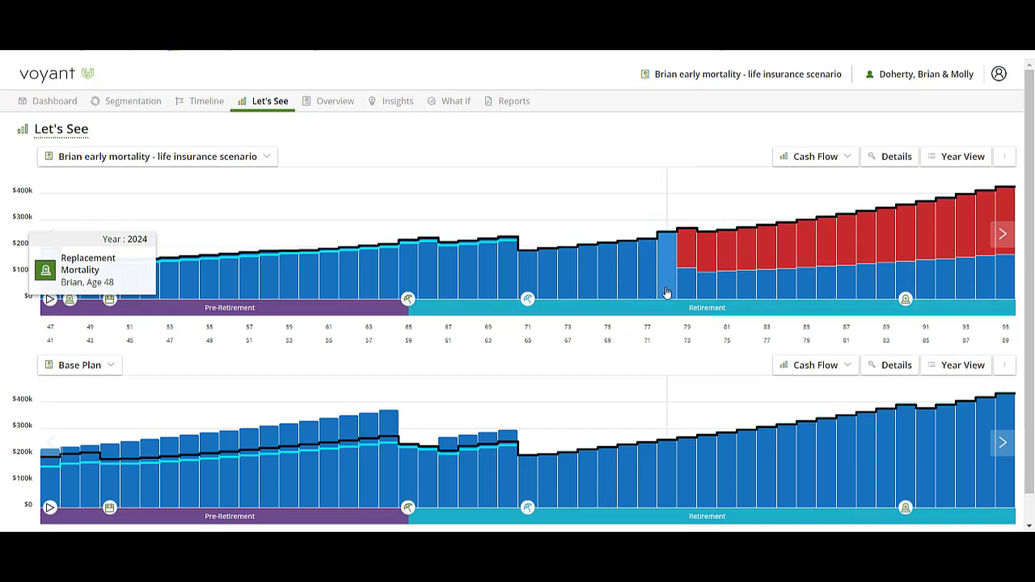
left_click(388, 107)
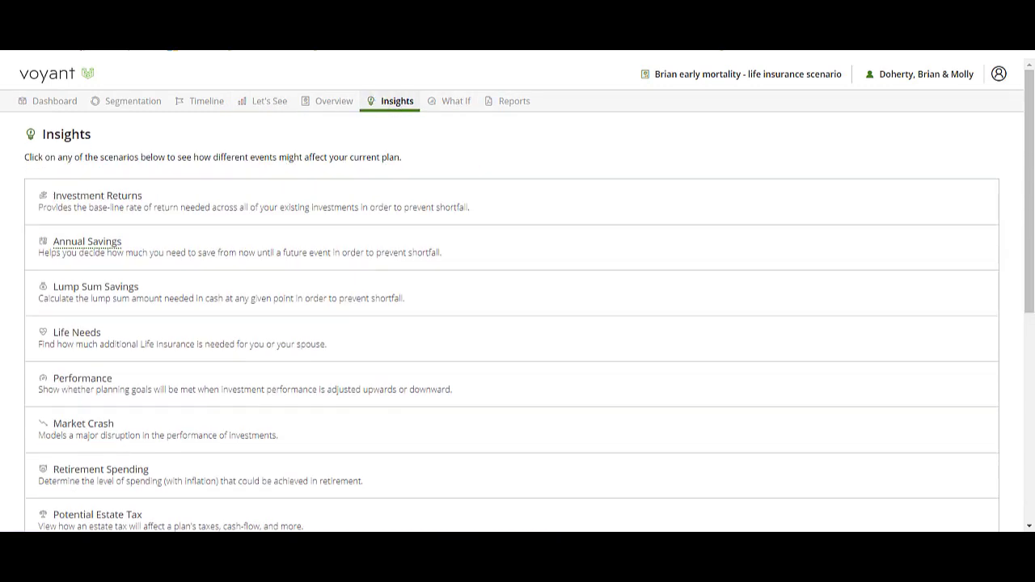
scroll(319, 264, "down", 3)
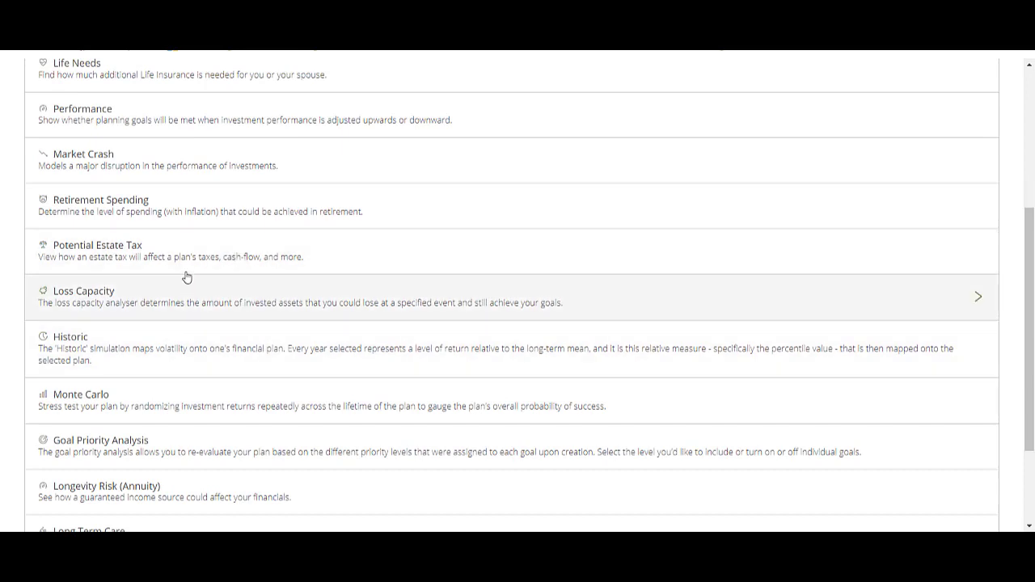
left_click(190, 72)
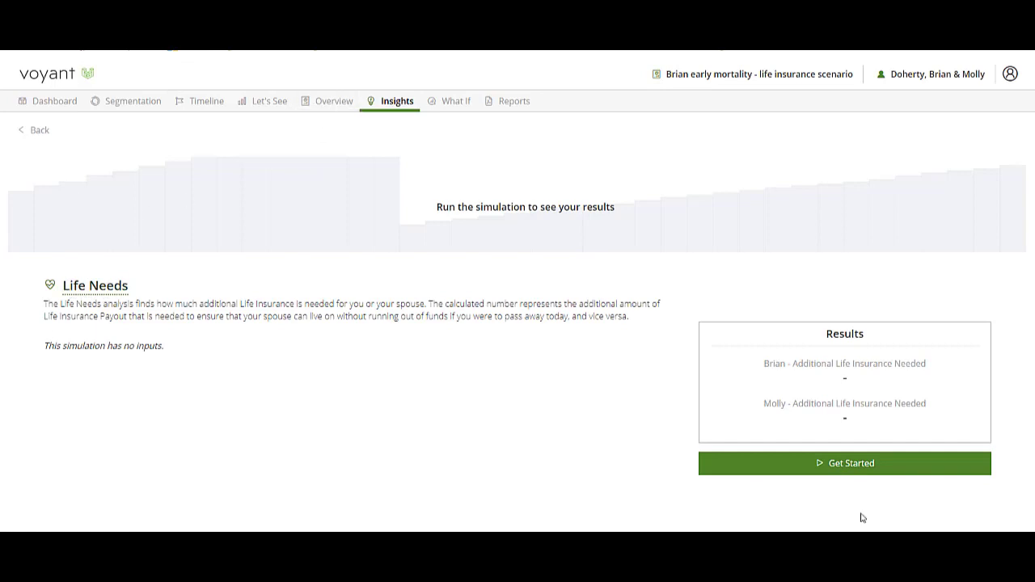
left_click(885, 469)
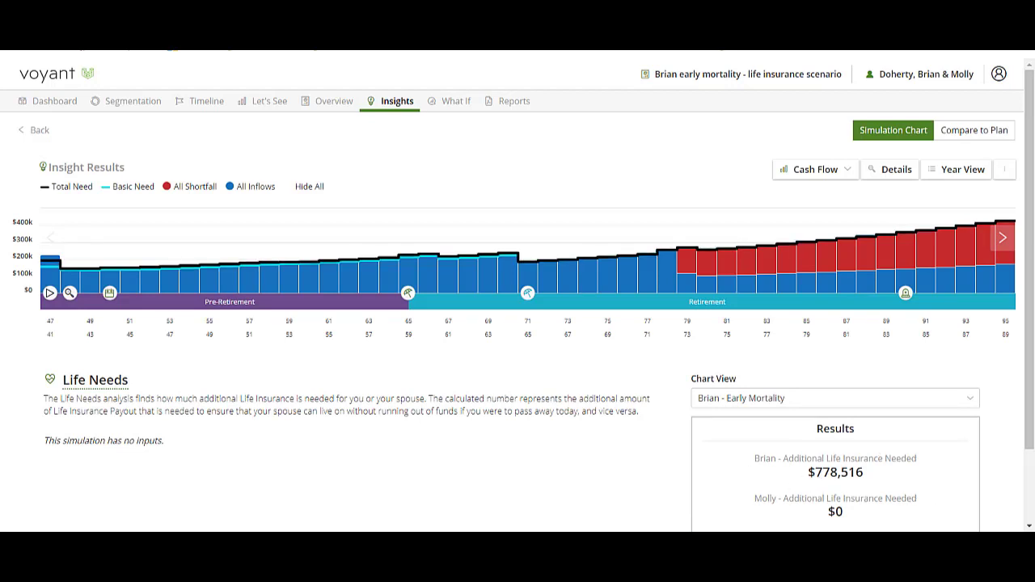
Start a new Term Life insurance policy from the early mortality plan's dashboard.
left_click(55, 101)
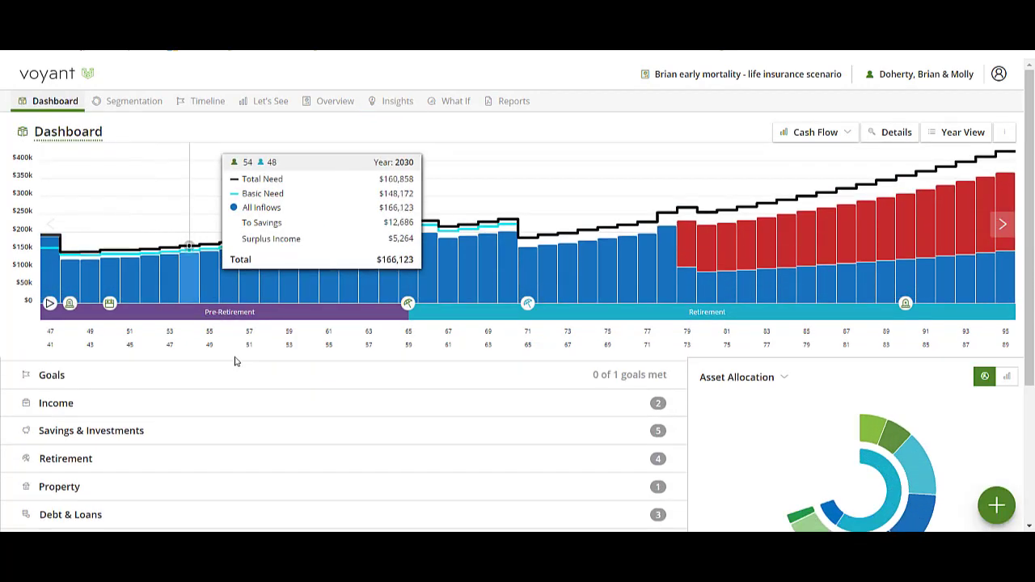
scroll(234, 359, "down", 3)
left_click(996, 505)
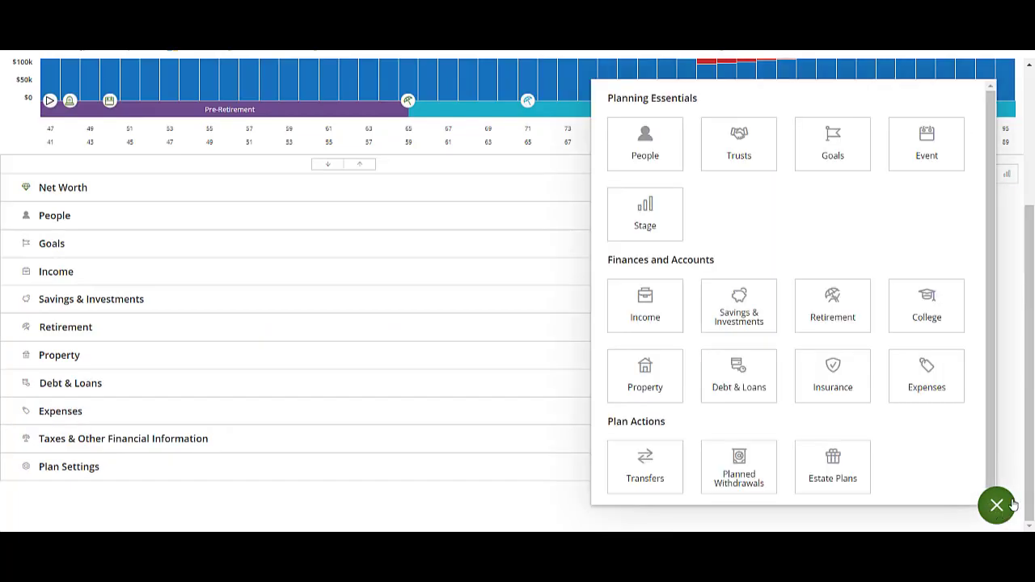
left_click(847, 392)
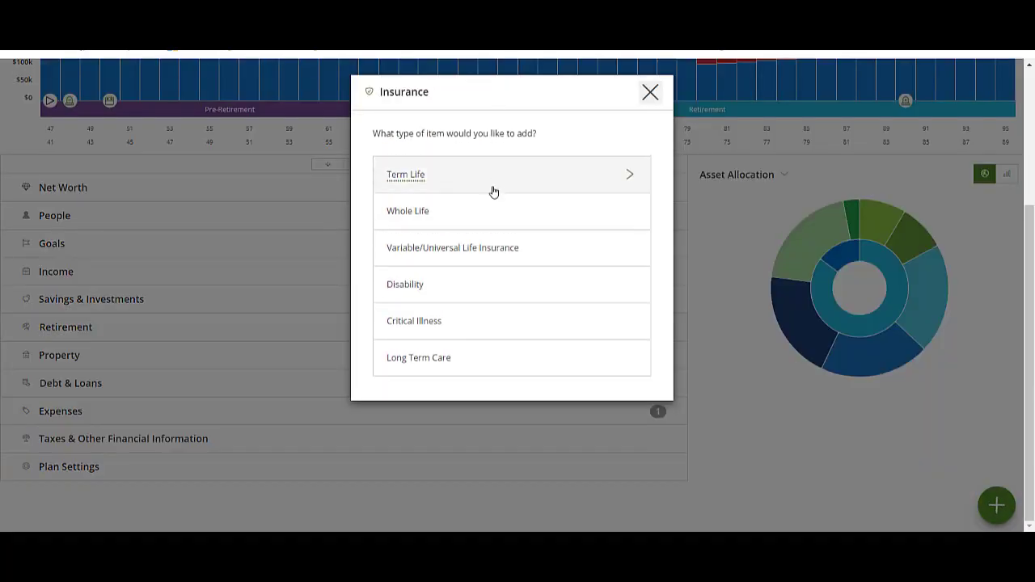
left_click(492, 183)
Name the policy "Term Policy" and set its insurance type to Personal.
left_click(459, 265)
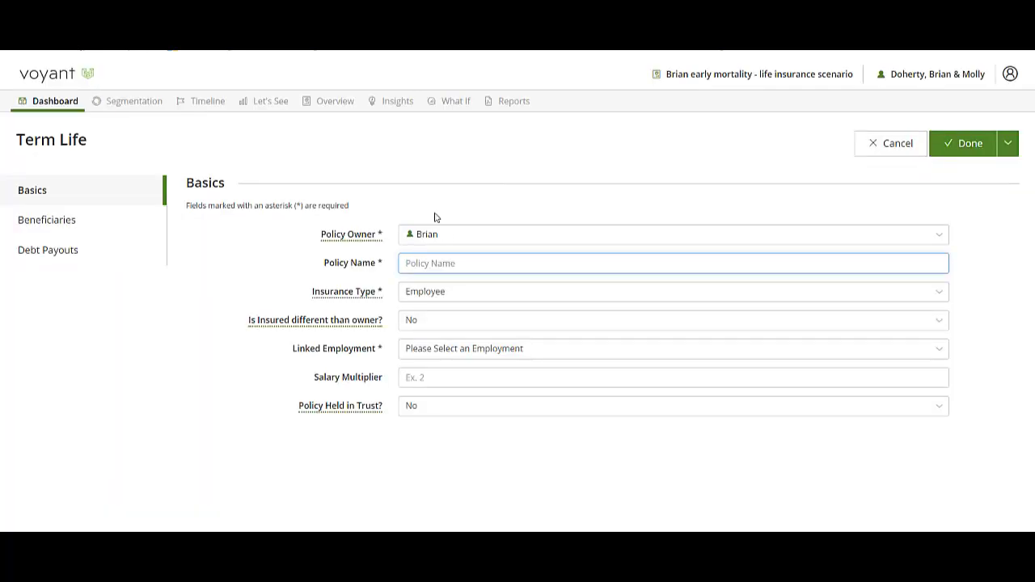
type("Term Policy")
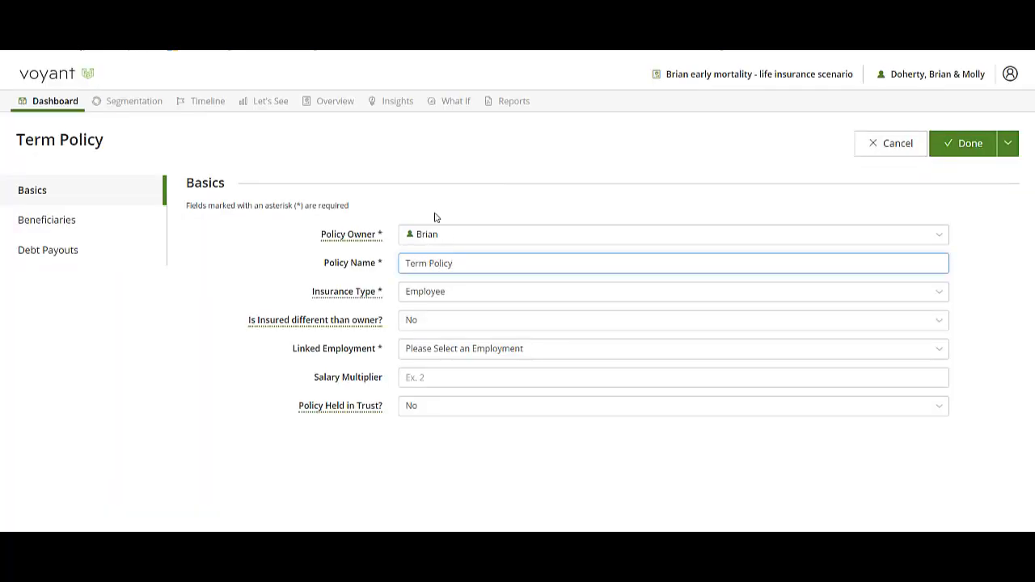
key("Tab")
left_click(440, 296)
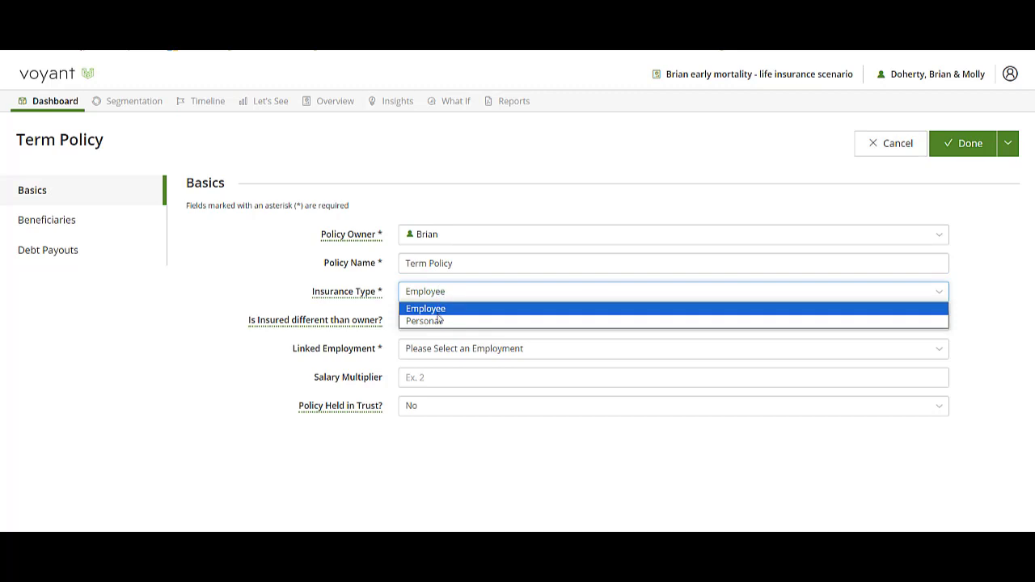
left_click(439, 321)
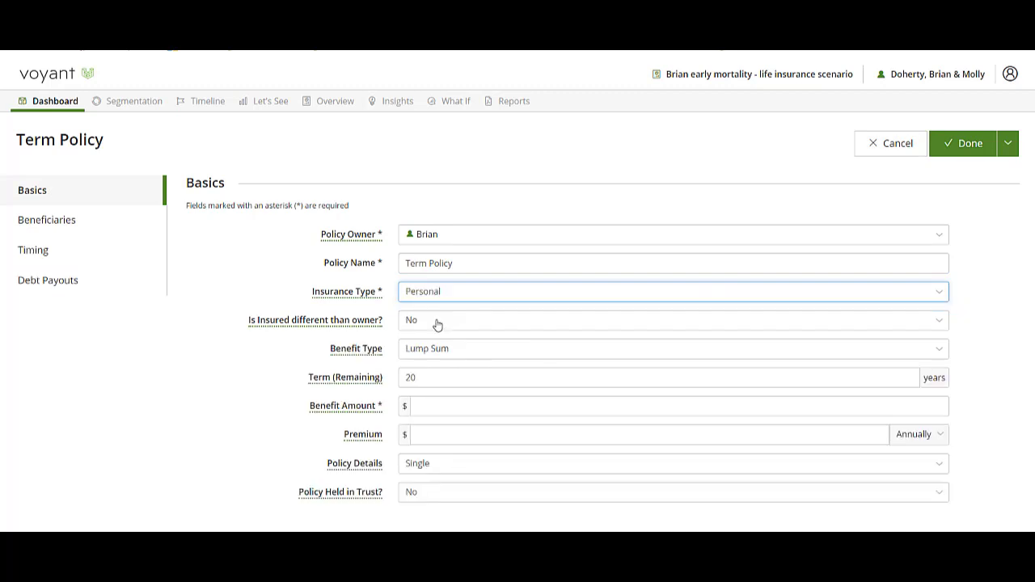
Complete and save the term policy with an $800,000 benefit, a $700 annual premium and the second client as 100% beneficiary.
left_click(440, 405)
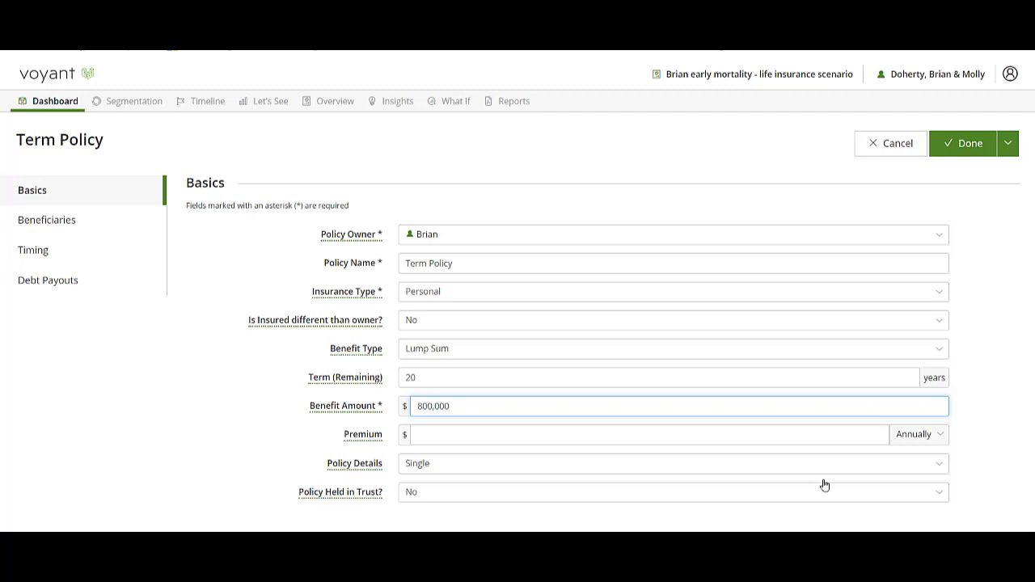
left_click(428, 433)
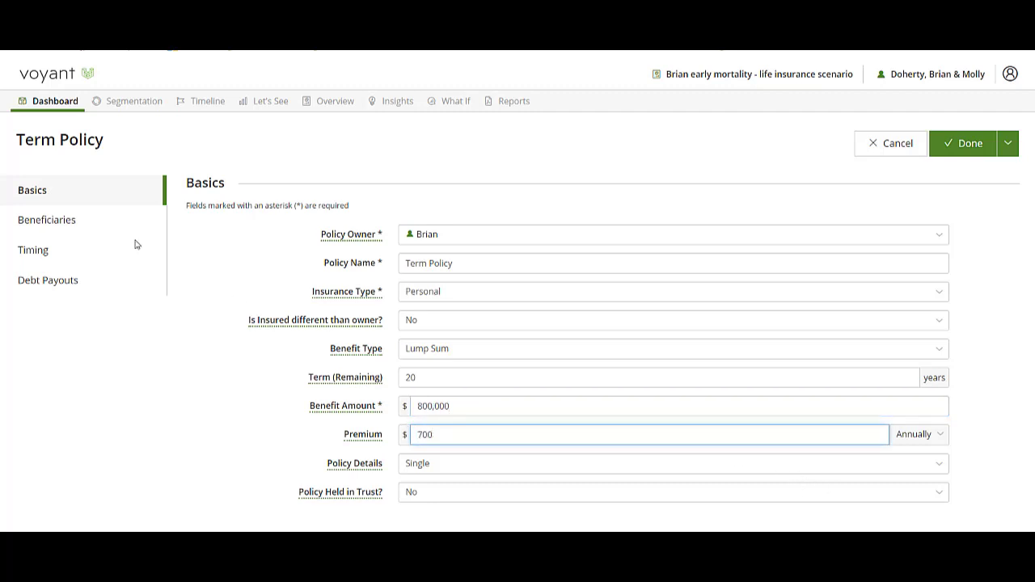
left_click(52, 227)
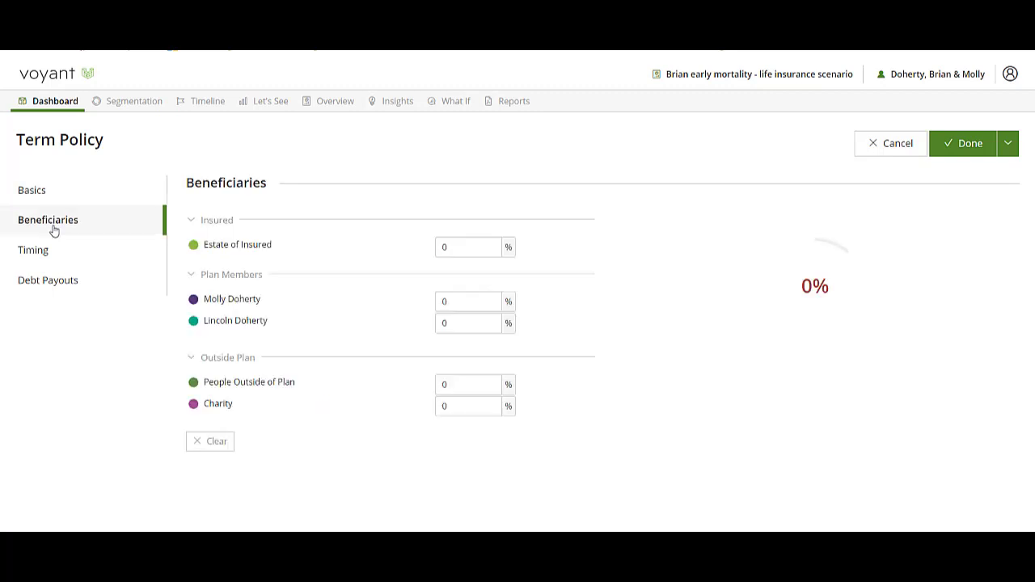
left_click(465, 307)
type("100")
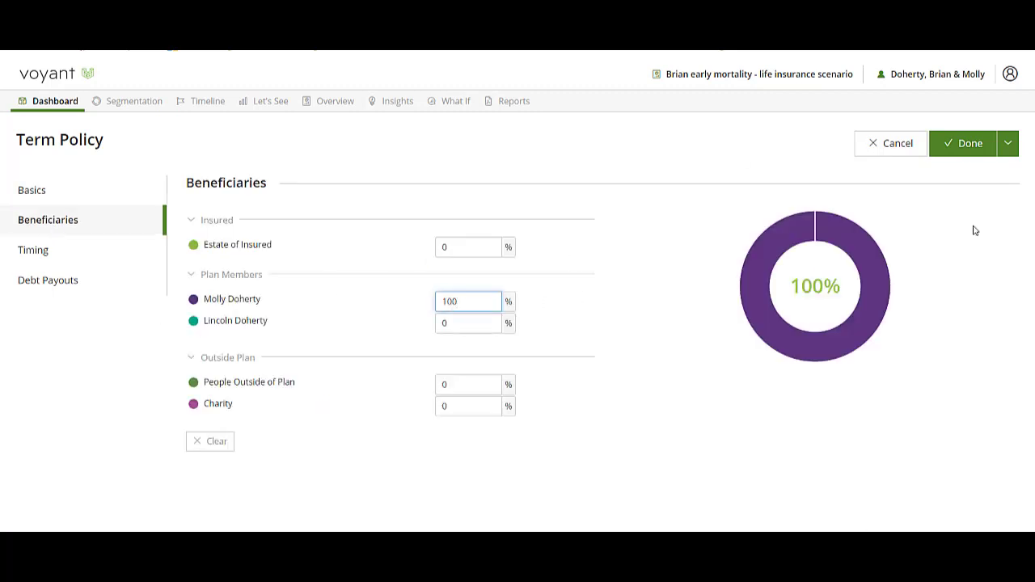
left_click(966, 150)
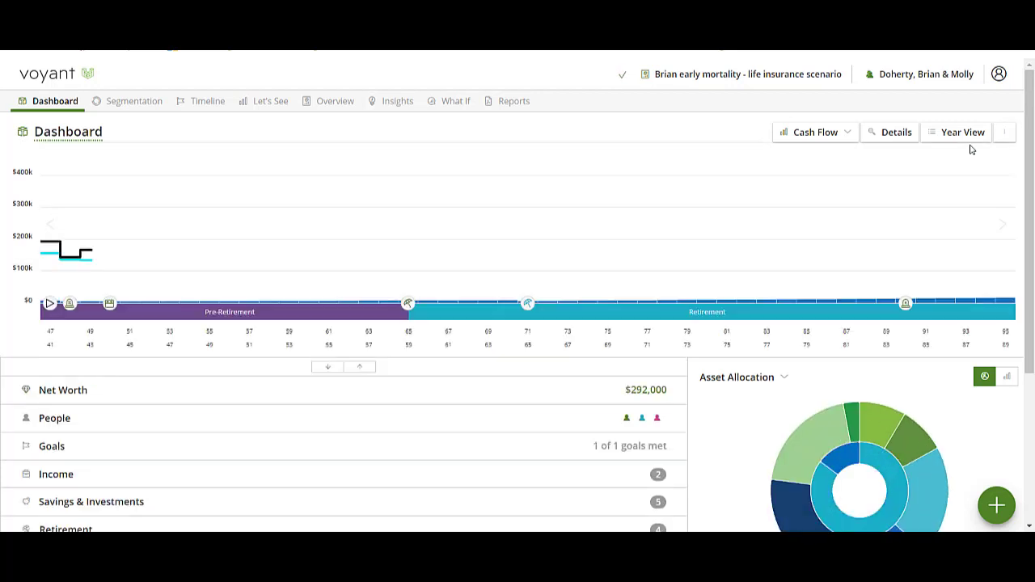
mouse_move(876, 248)
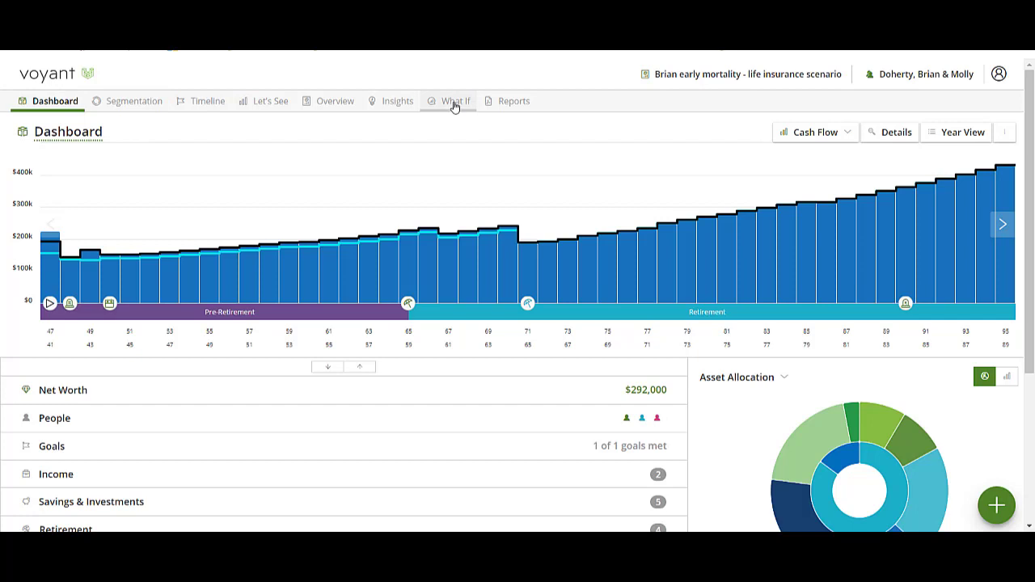
Switch to the Base Plan and create a what-if copy of it named "Disability Contingency Plan".
left_click(707, 74)
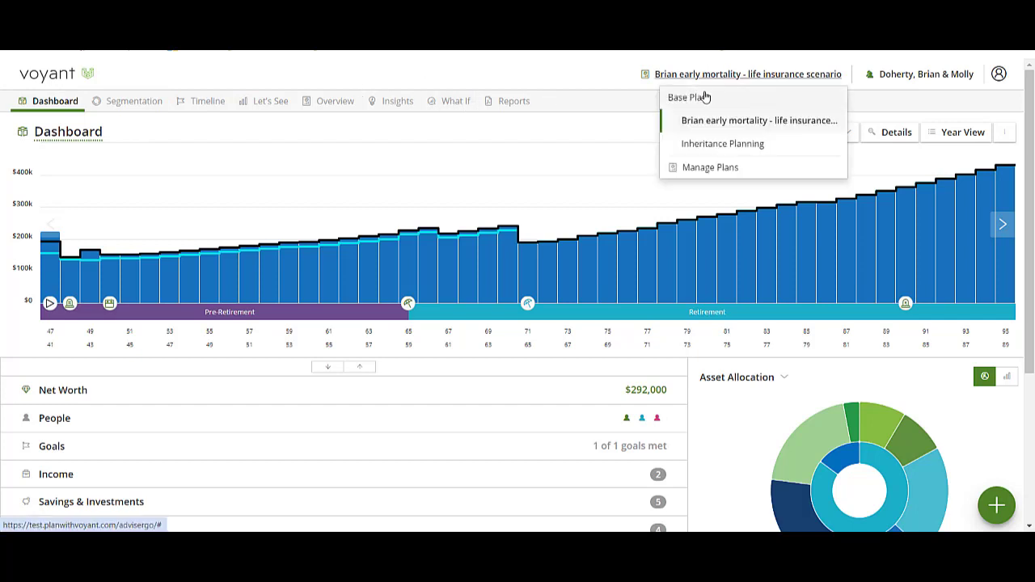
left_click(692, 162)
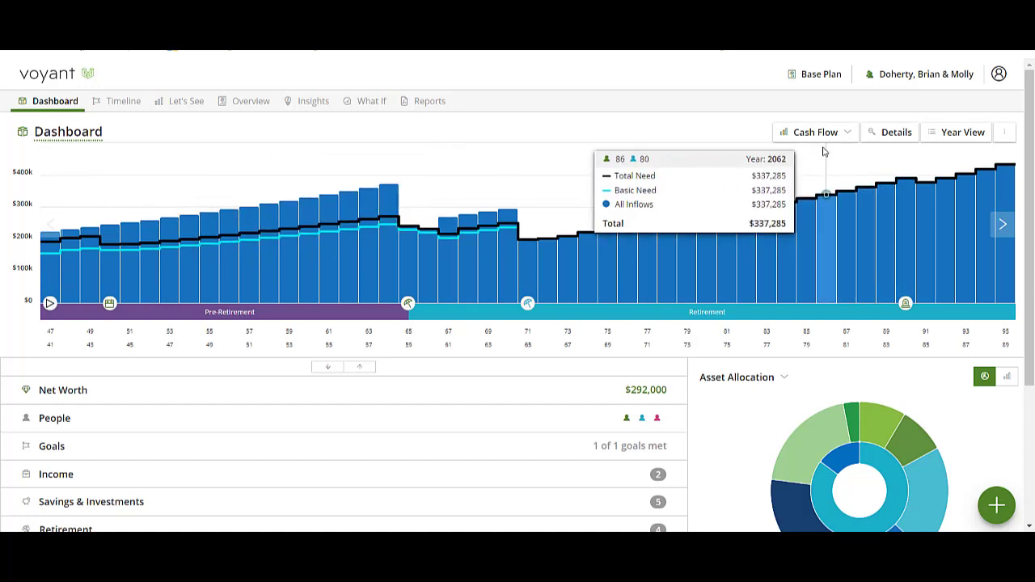
left_click(373, 106)
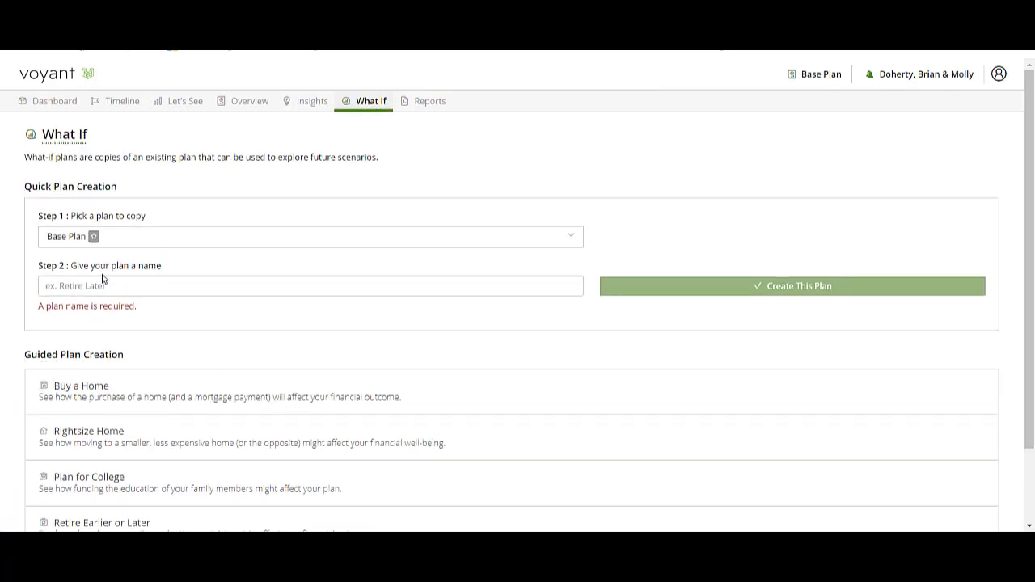
left_click(103, 285)
type("Disability C")
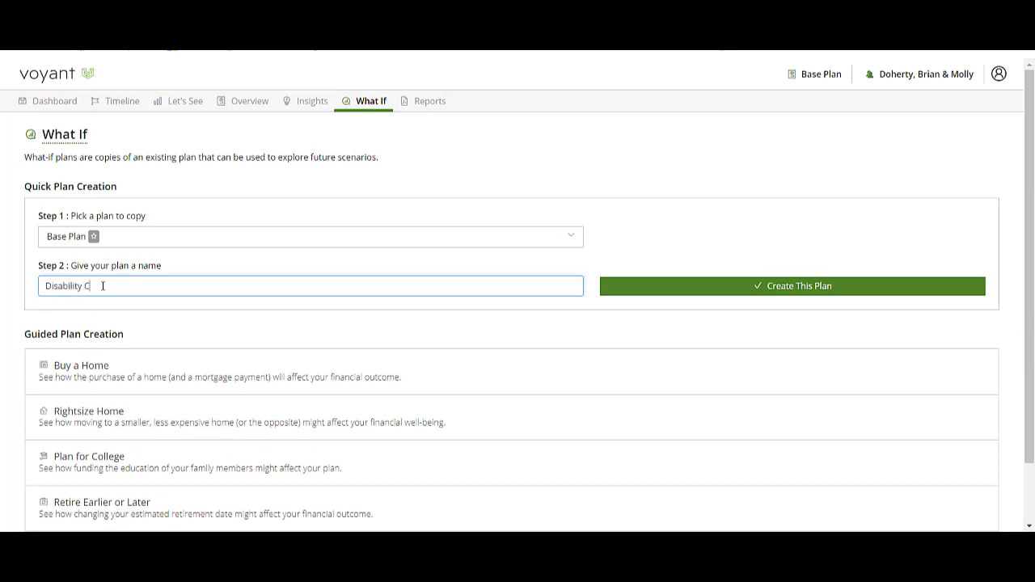
type("ontingency Plan")
left_click(777, 291)
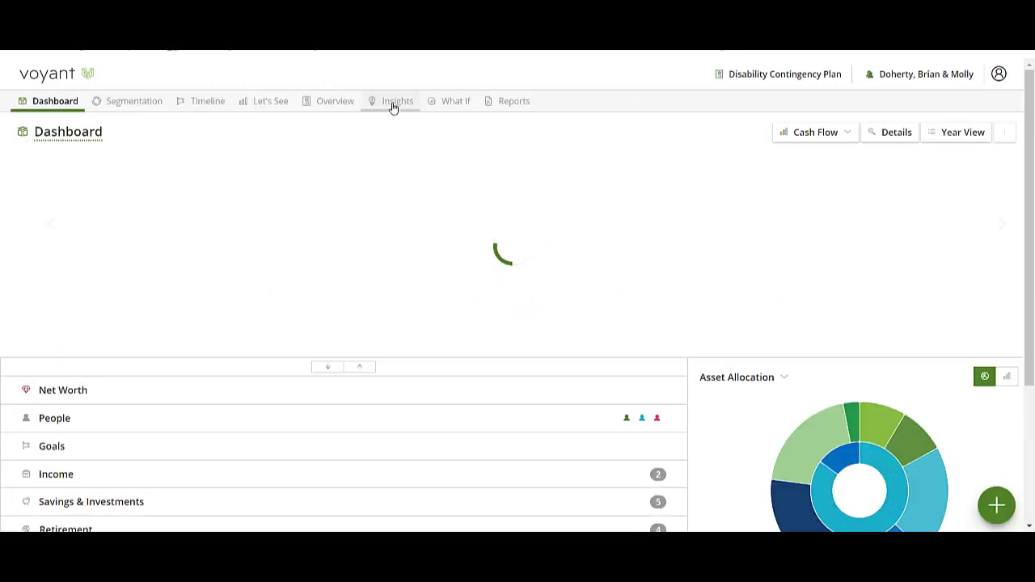
Open the Disability Insurance insight for the new plan and choose the second client as the person to insure.
left_click(394, 103)
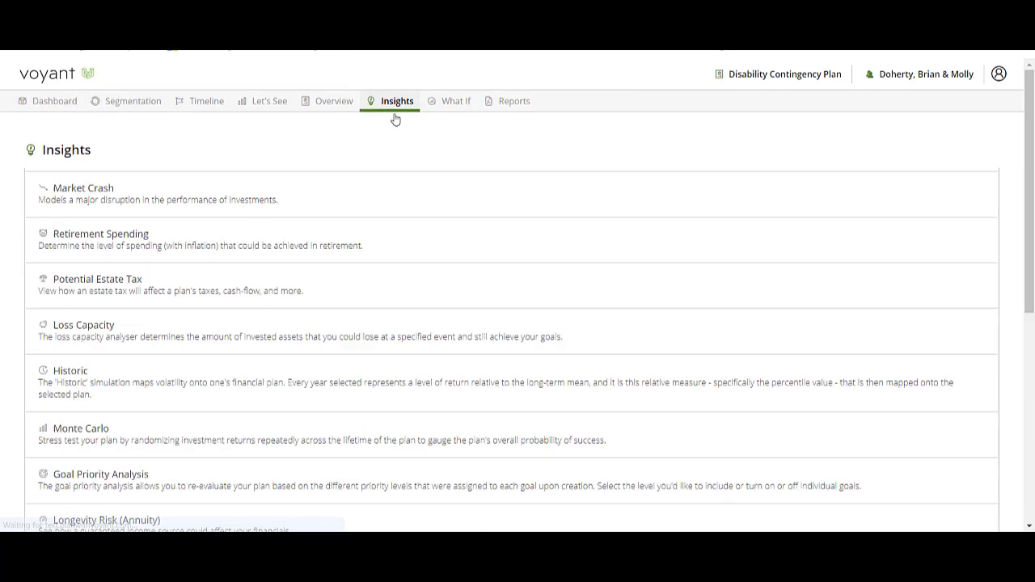
scroll(269, 304, "down", 5)
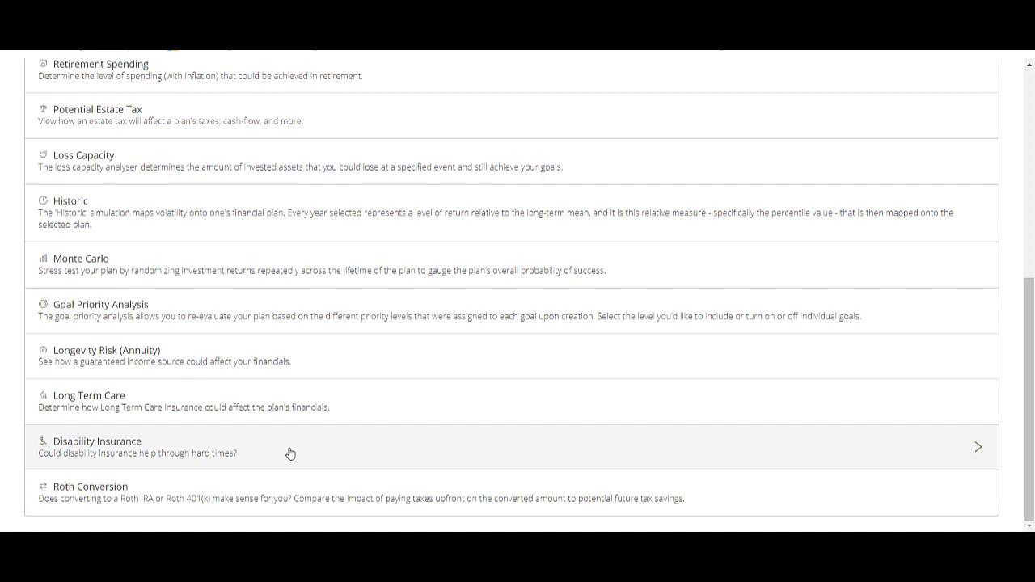
left_click(289, 452)
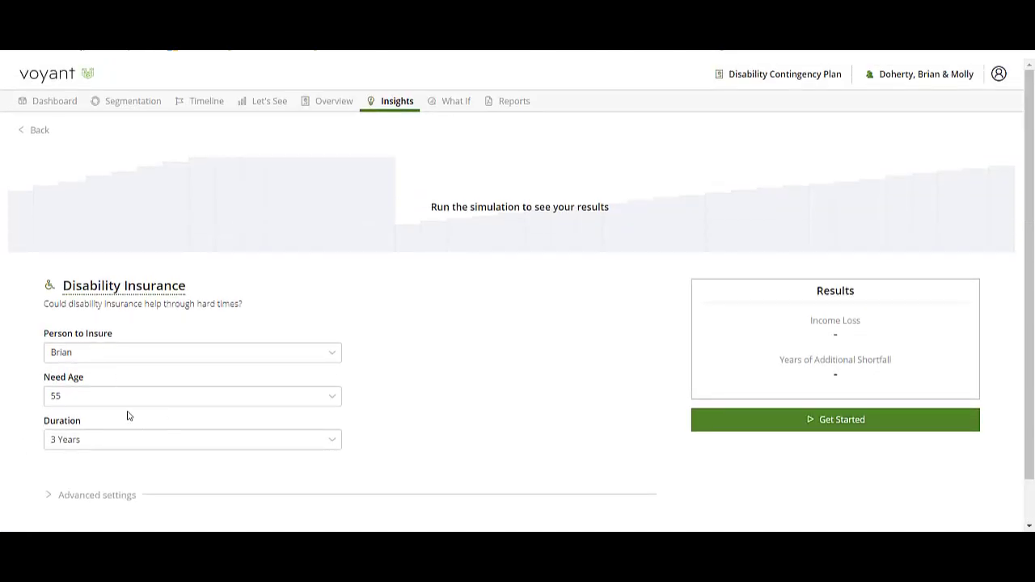
left_click(159, 353)
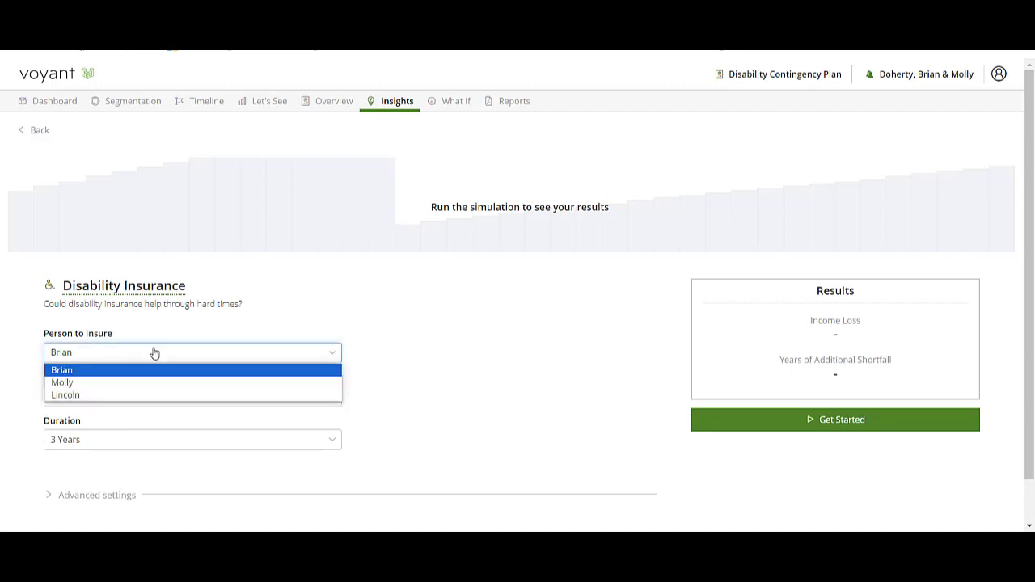
left_click(70, 383)
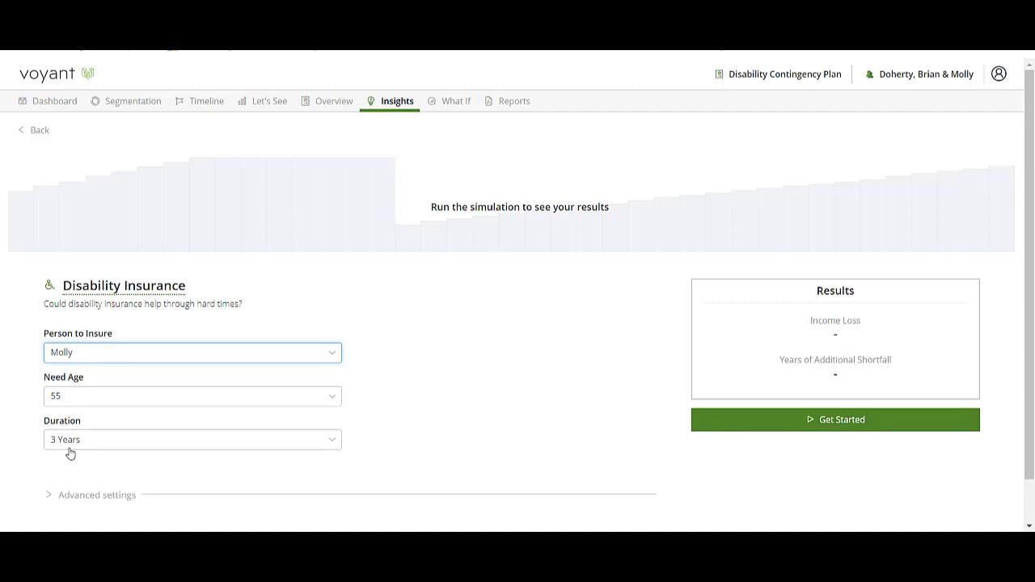
Check the advanced settings, run the disability simulation, and examine the cash flow around the disability years.
left_click(55, 495)
scroll(202, 420, "down", 2)
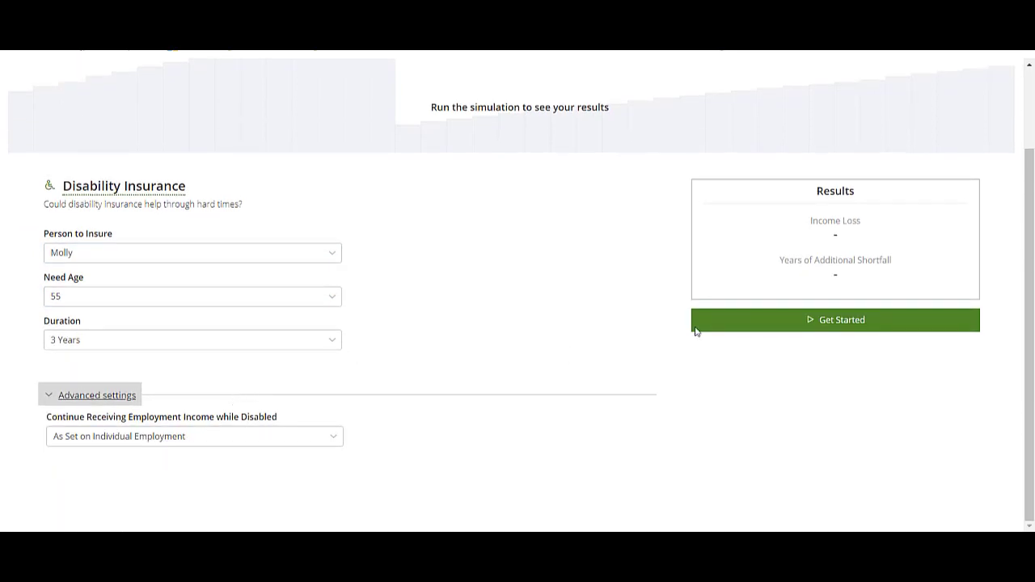
left_click(855, 327)
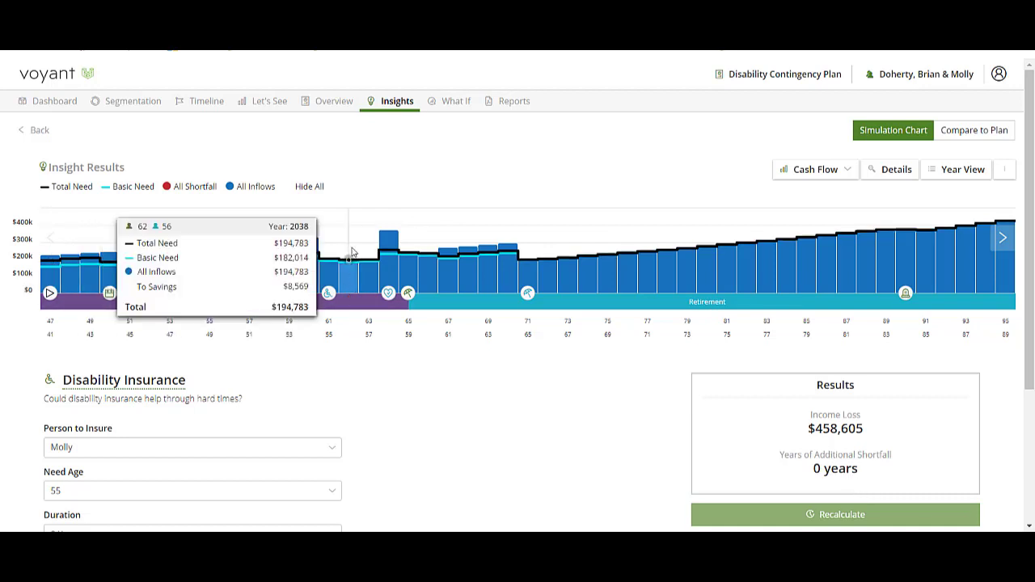
mouse_move(328, 293)
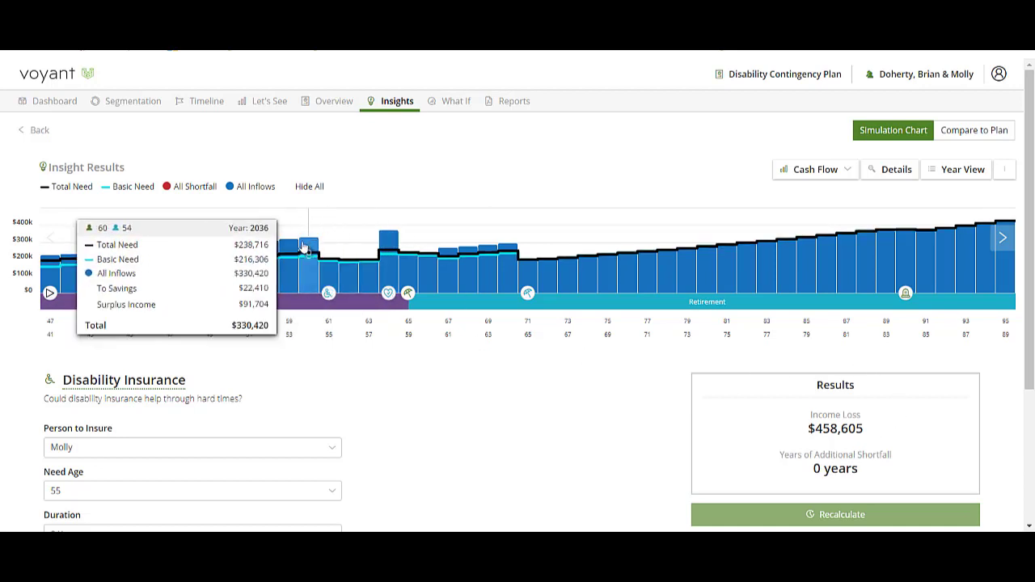
mouse_move(420, 238)
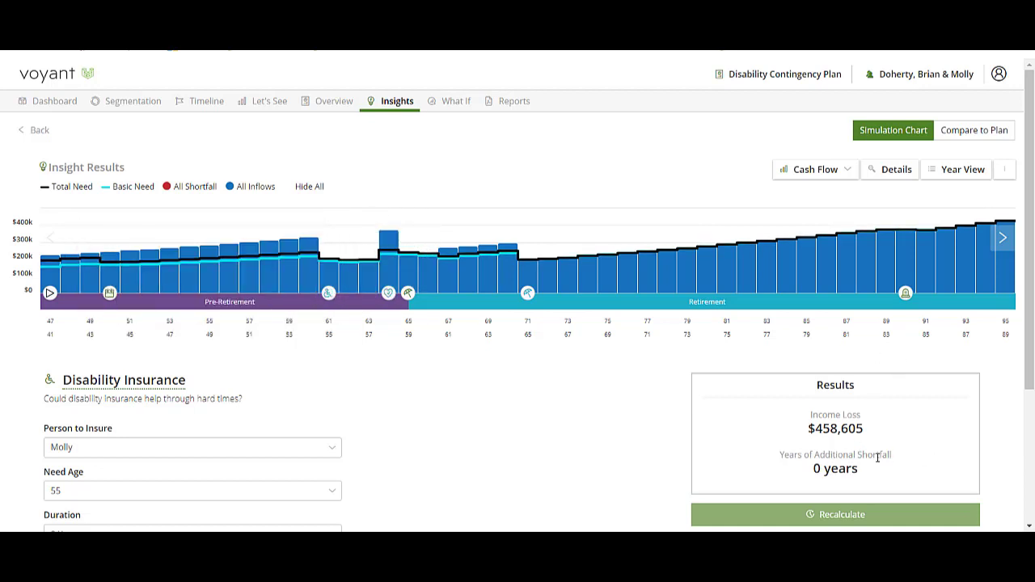
Start a new Disability insurance policy from the Disability Contingency Plan's dashboard.
left_click(51, 104)
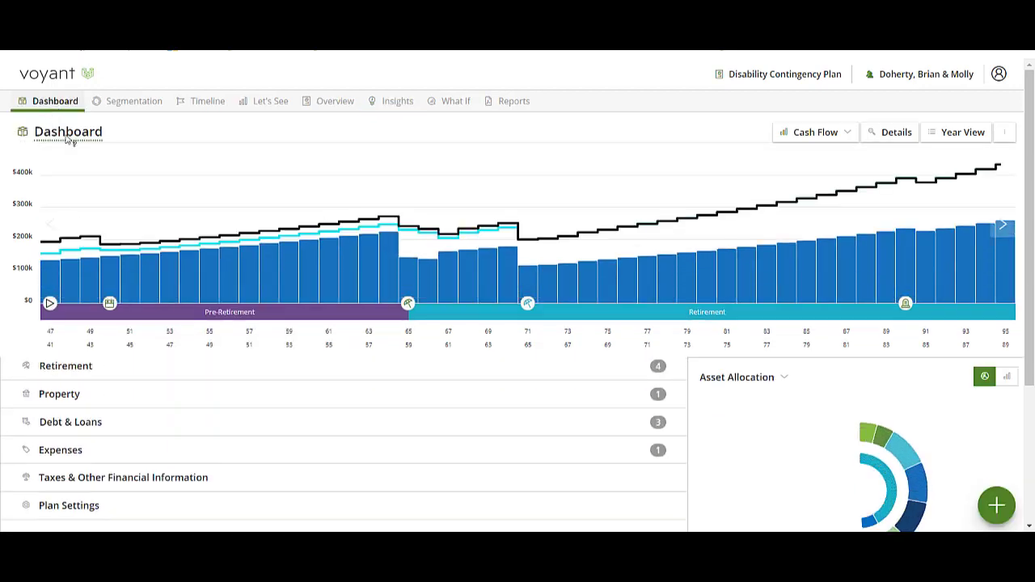
left_click(996, 505)
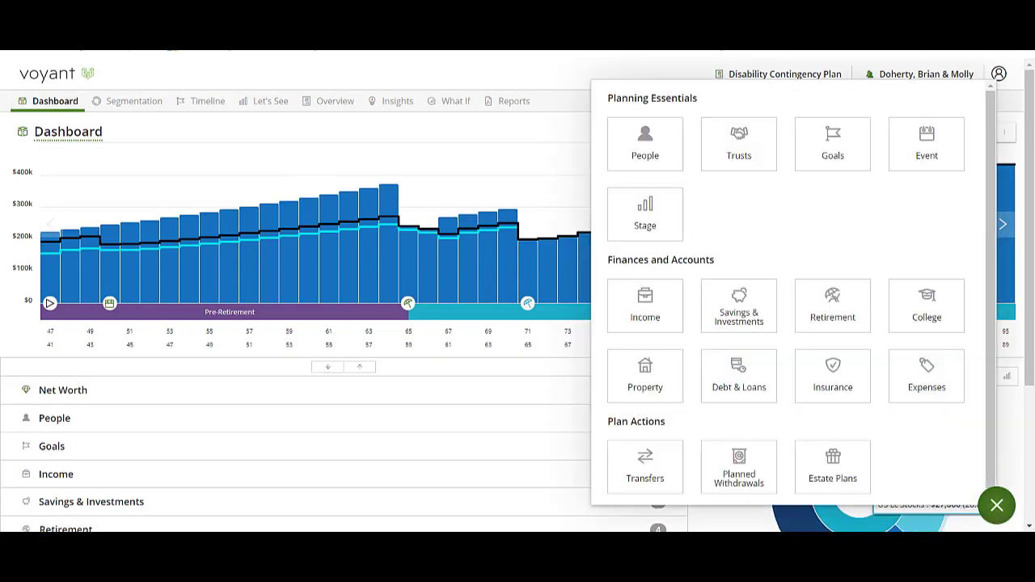
left_click(835, 387)
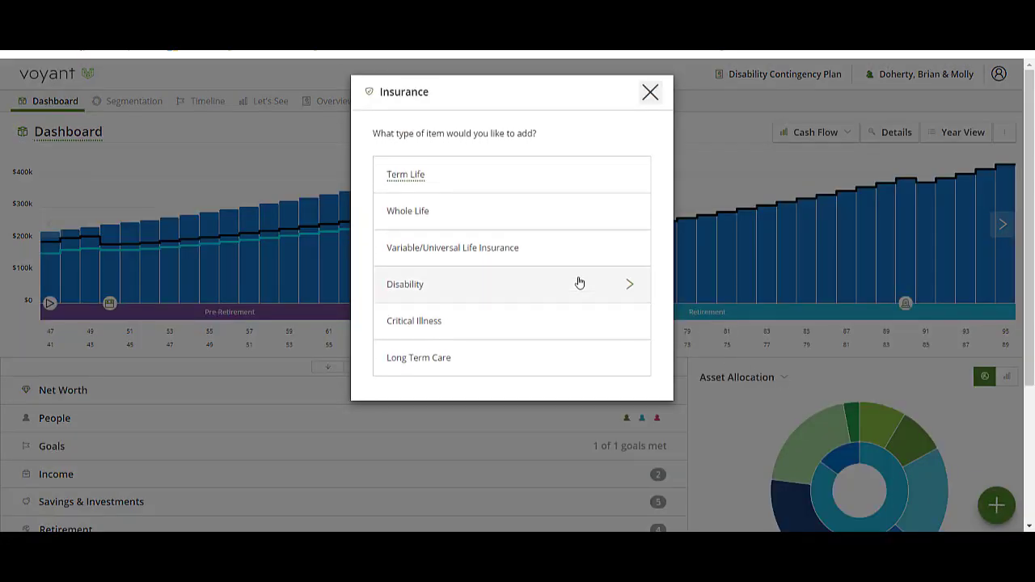
left_click(534, 285)
Set the disability policy's annual premium to $250, annual coverage amount to $110,000 and duration to 5 years.
left_click(517, 296)
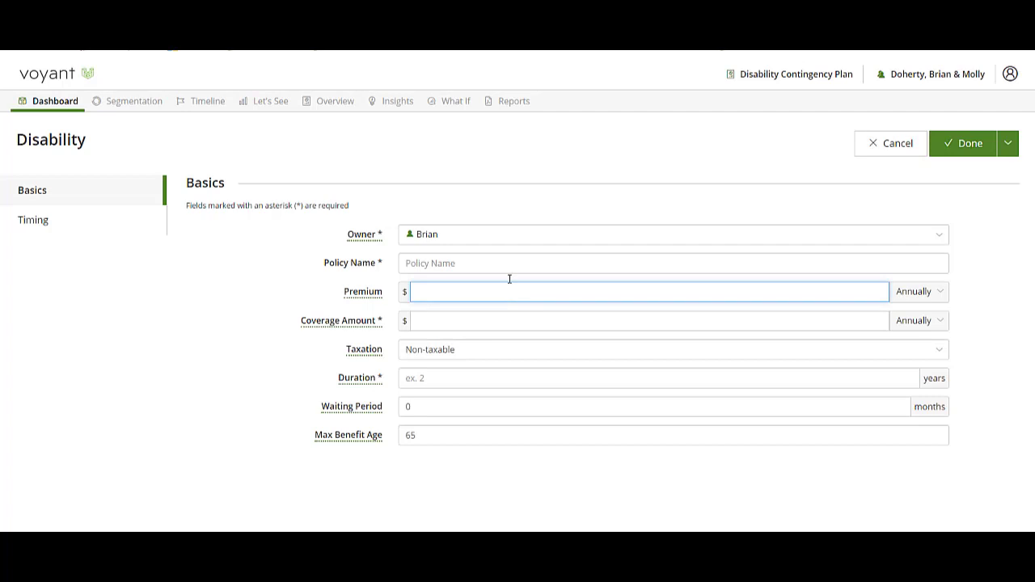
left_click(466, 322)
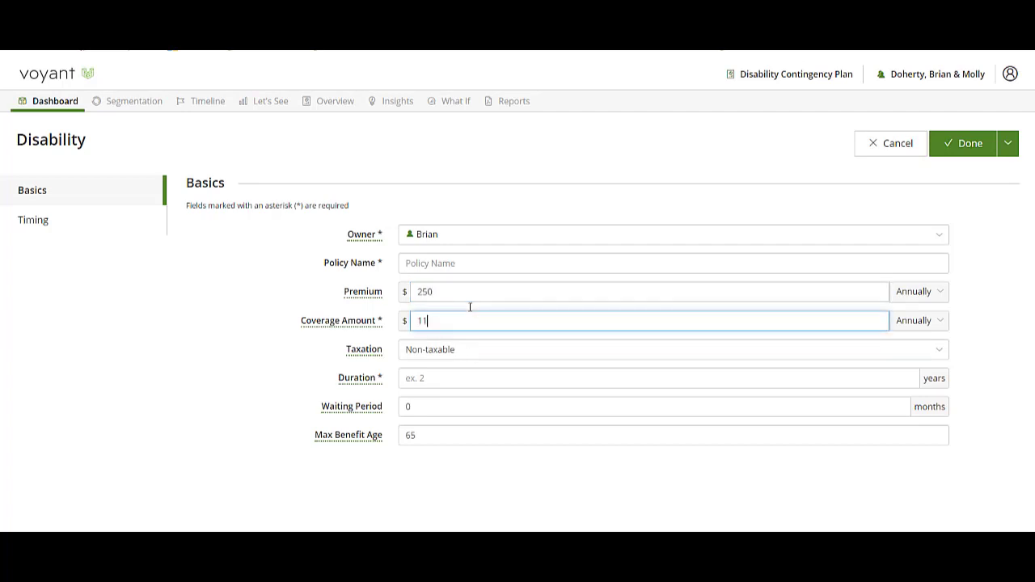
type("110,000")
left_click(421, 379)
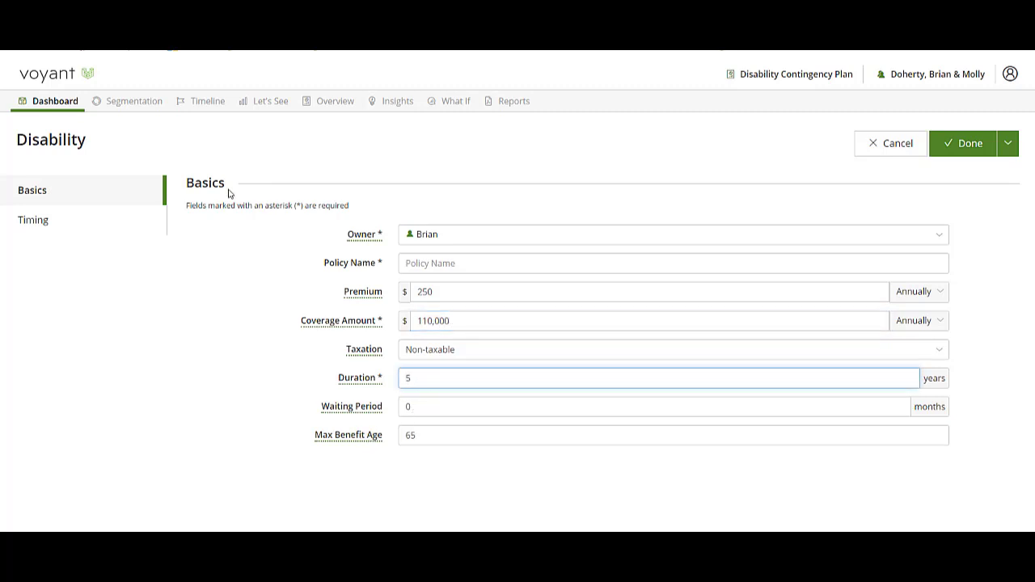
Name the policy "Disability Policy for" plus the second client's first name, make that client the owner, and save it.
left_click(512, 262)
type("Disability Policy for Mo")
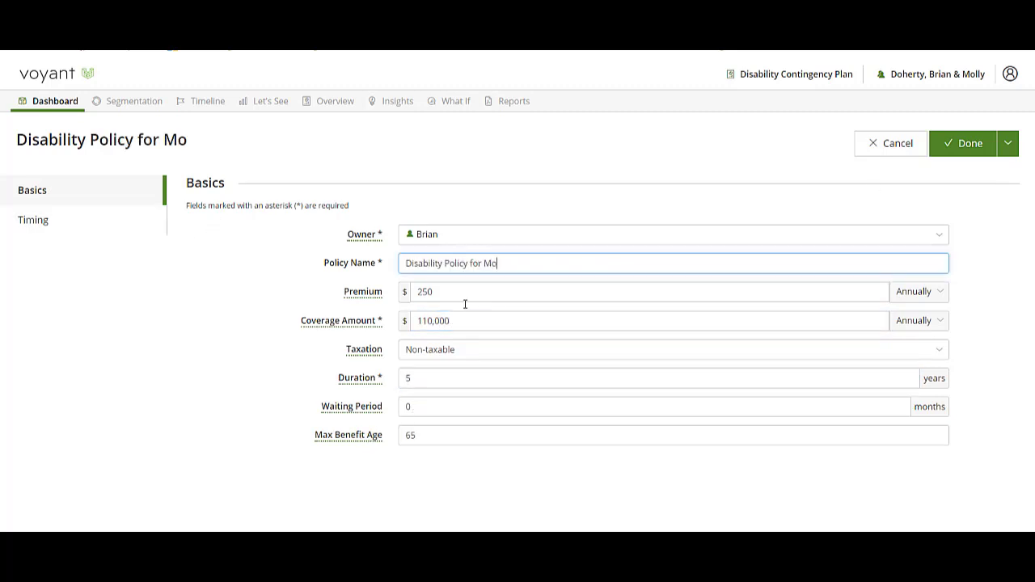
type("lly")
left_click(482, 239)
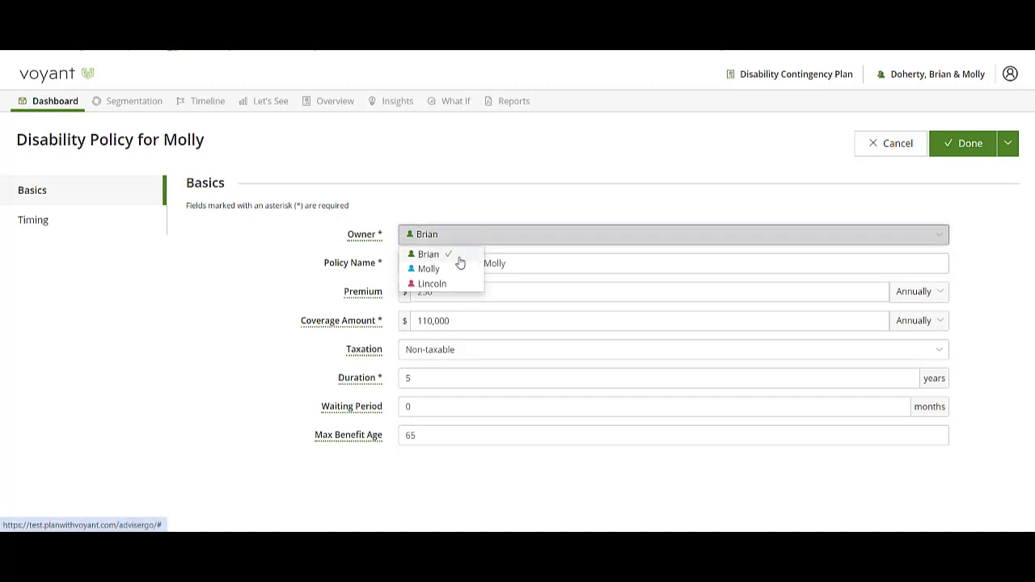
left_click(456, 268)
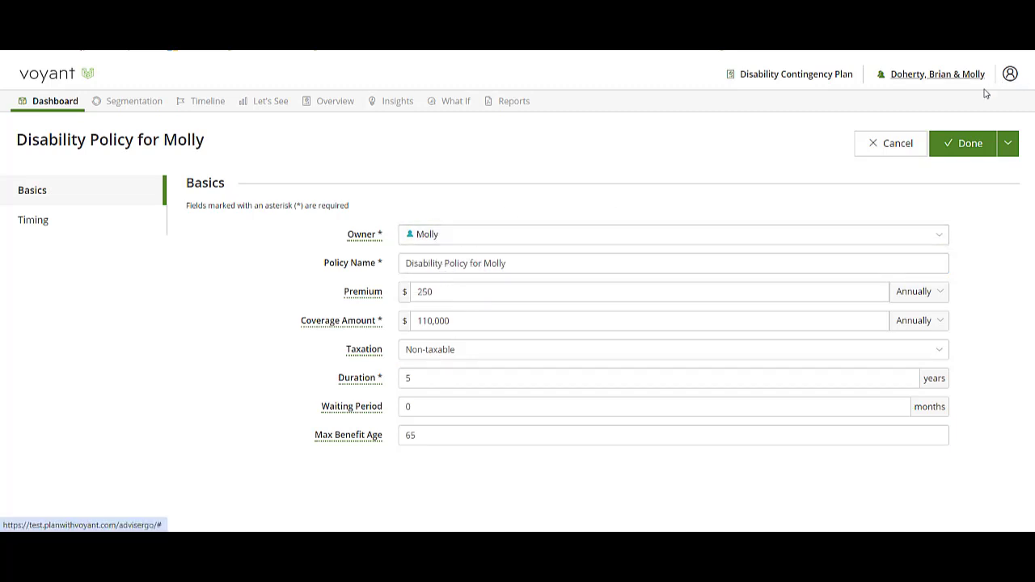
left_click(964, 143)
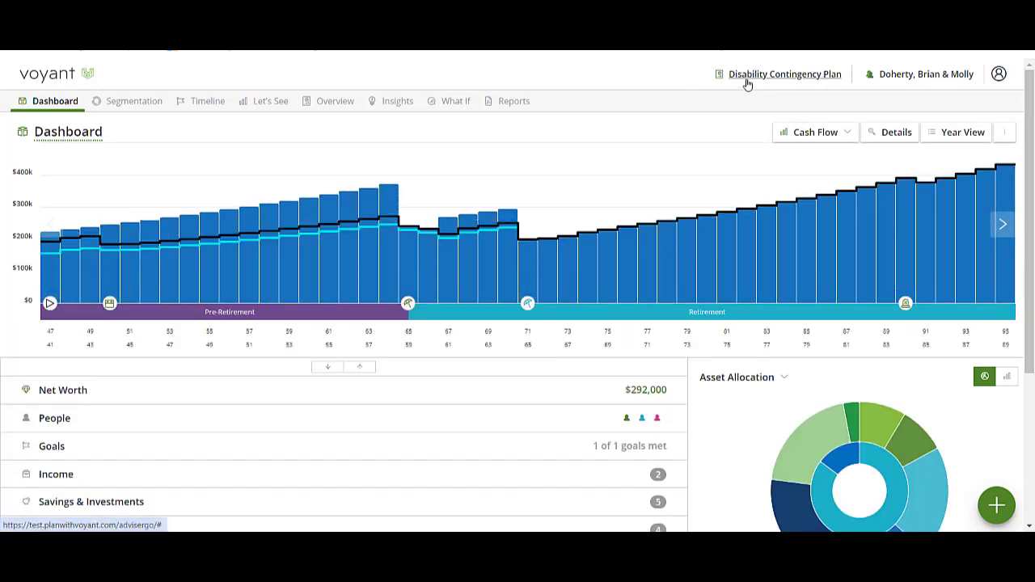
Switch back to the Base Plan and open the Major Loss assumptions in its plan settings.
left_click(770, 75)
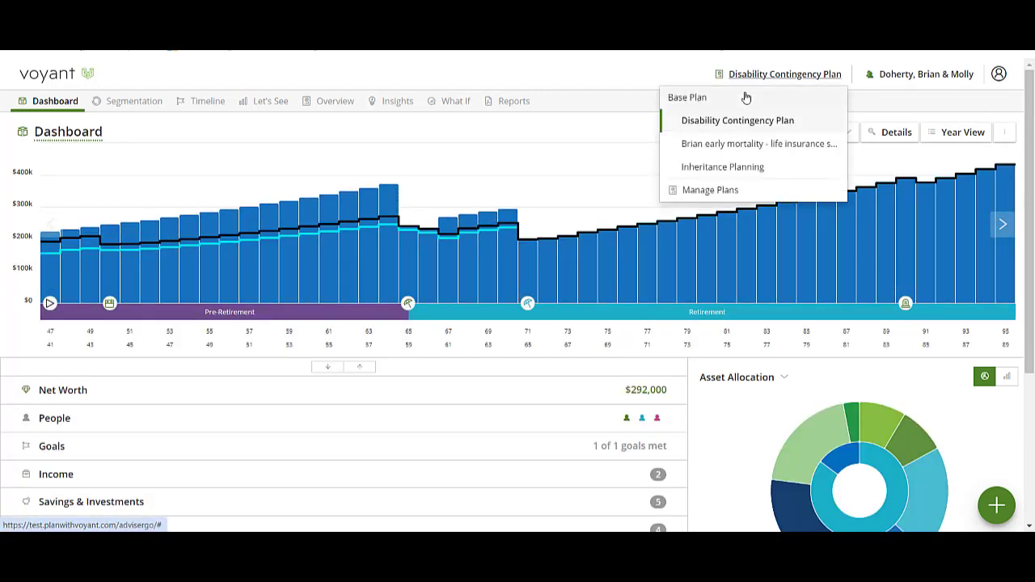
left_click(744, 97)
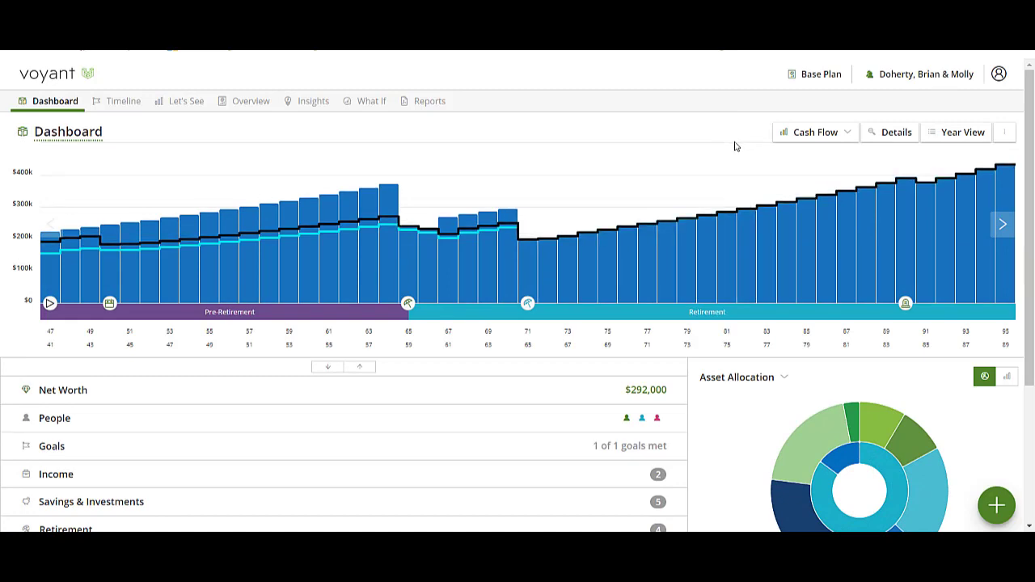
scroll(208, 313, "down", 3)
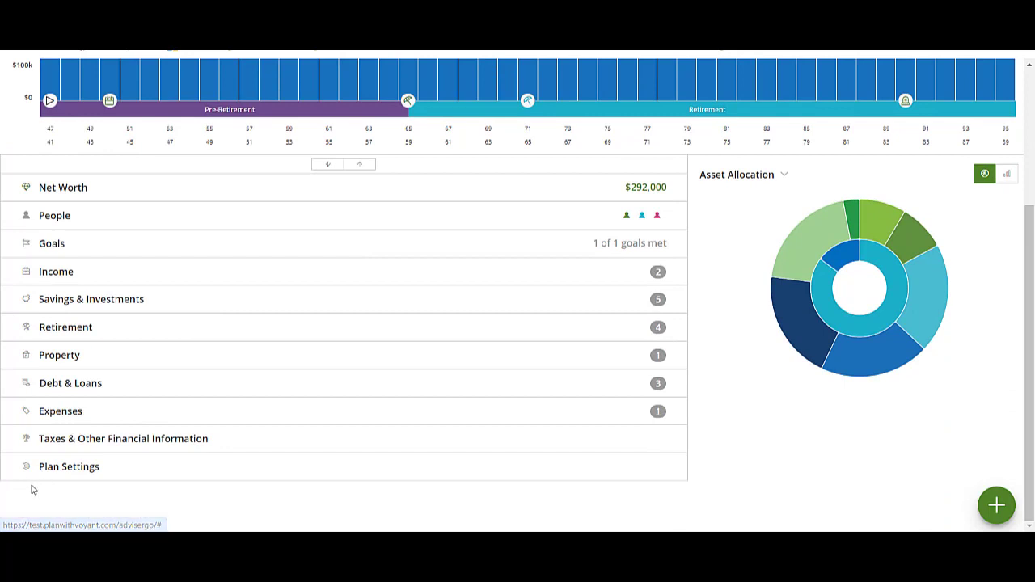
left_click(57, 472)
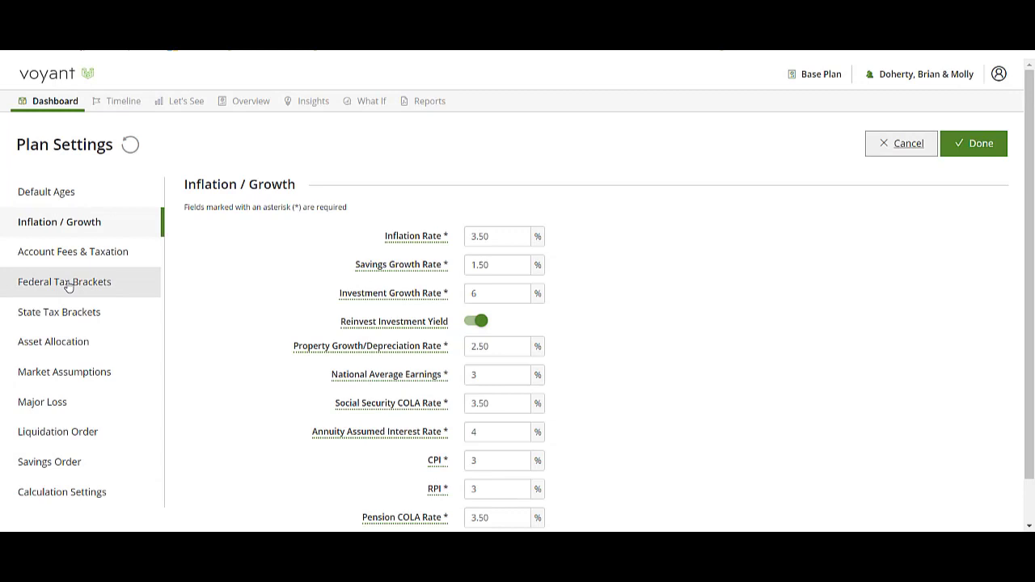
left_click(43, 404)
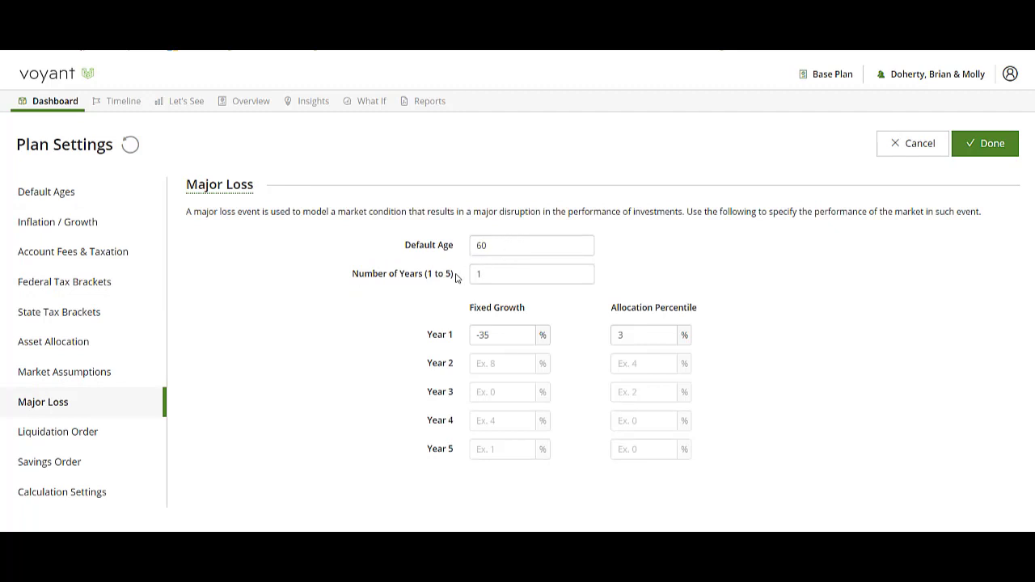
Set the major loss to last 3 years, with fixed growth of -20% in Year 2 and 3% in Year 3, and save.
double_click(499, 275)
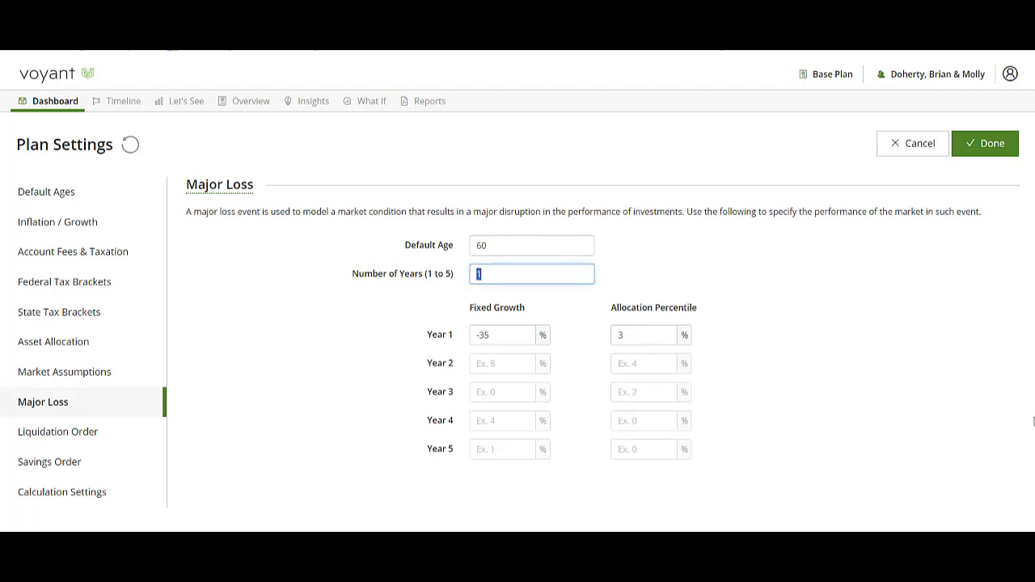
type("3")
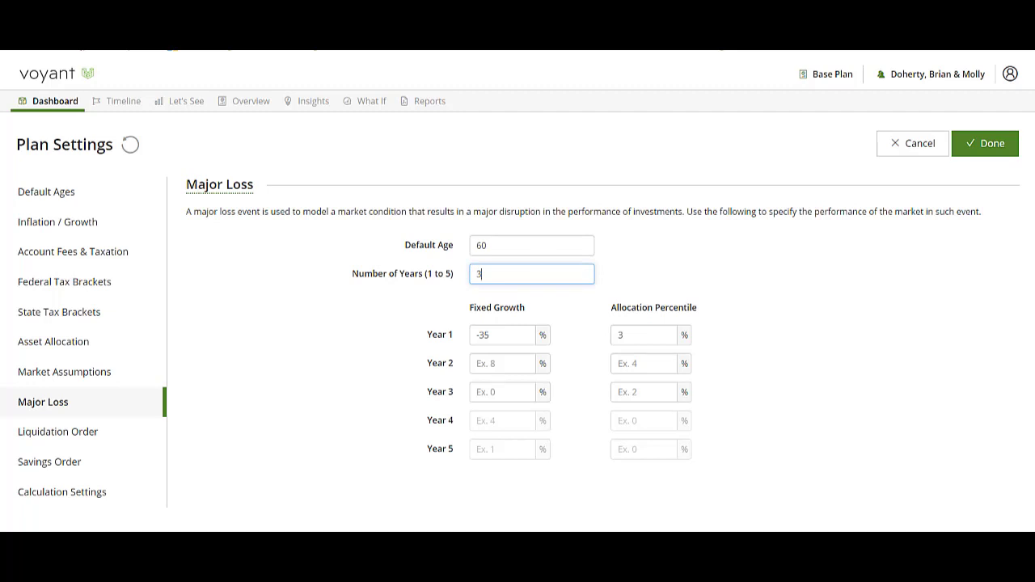
key("Tab")
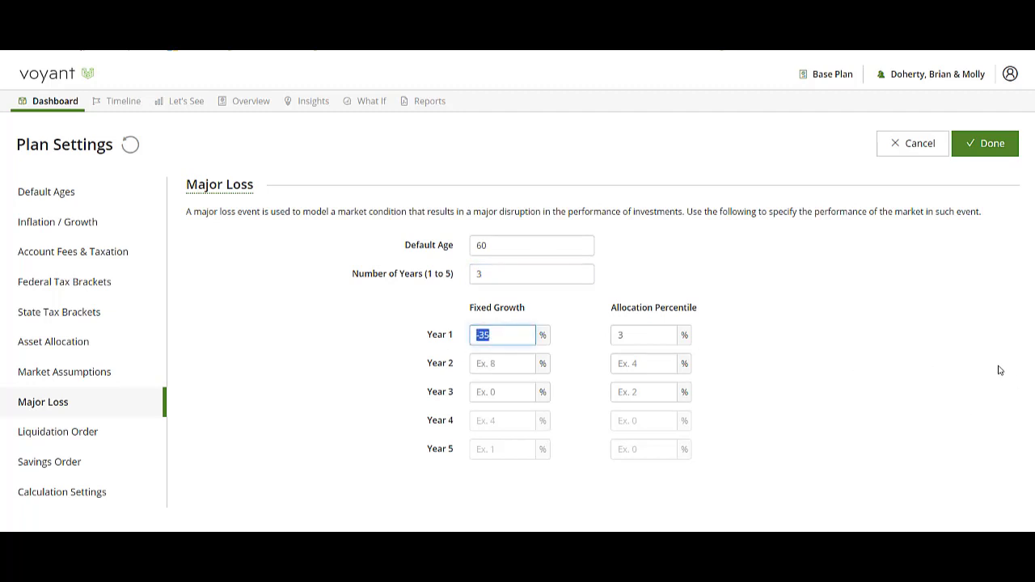
left_click(485, 364)
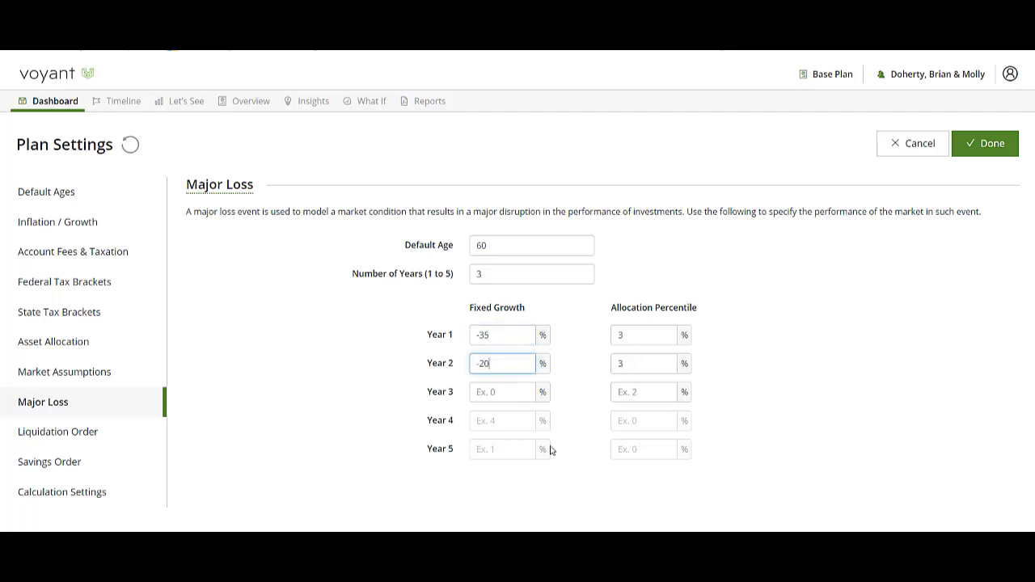
left_click(488, 393)
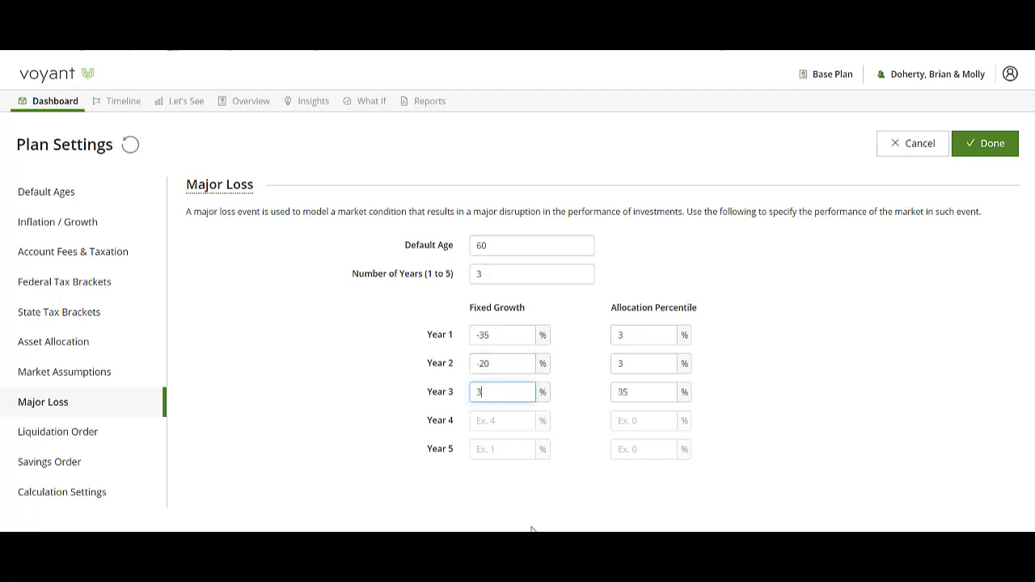
left_click(992, 143)
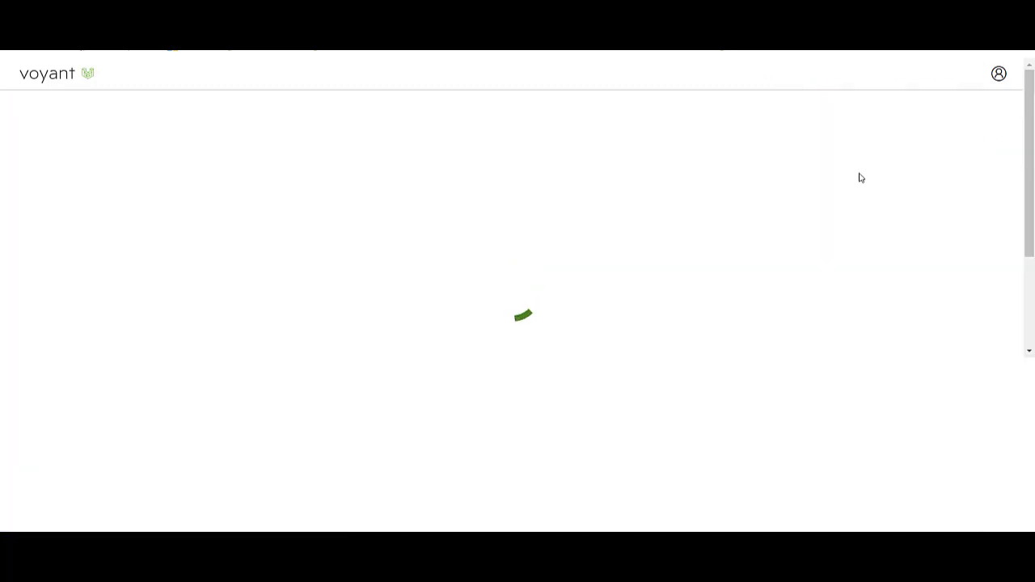
Create a what-if plan named "Major Loss - Stress Test" as a copy of the Base Plan.
left_click(373, 106)
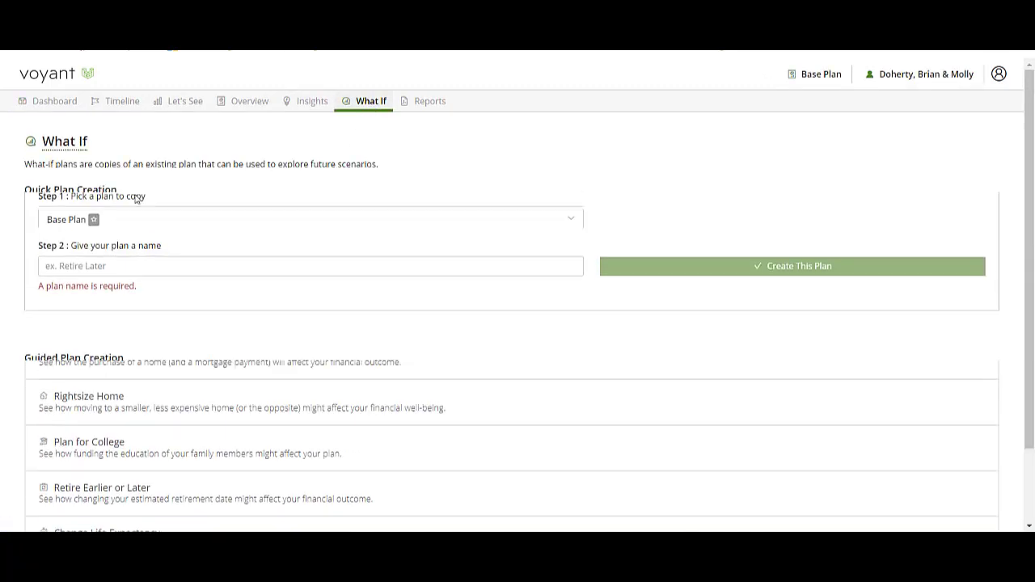
left_click(77, 290)
type("Ms")
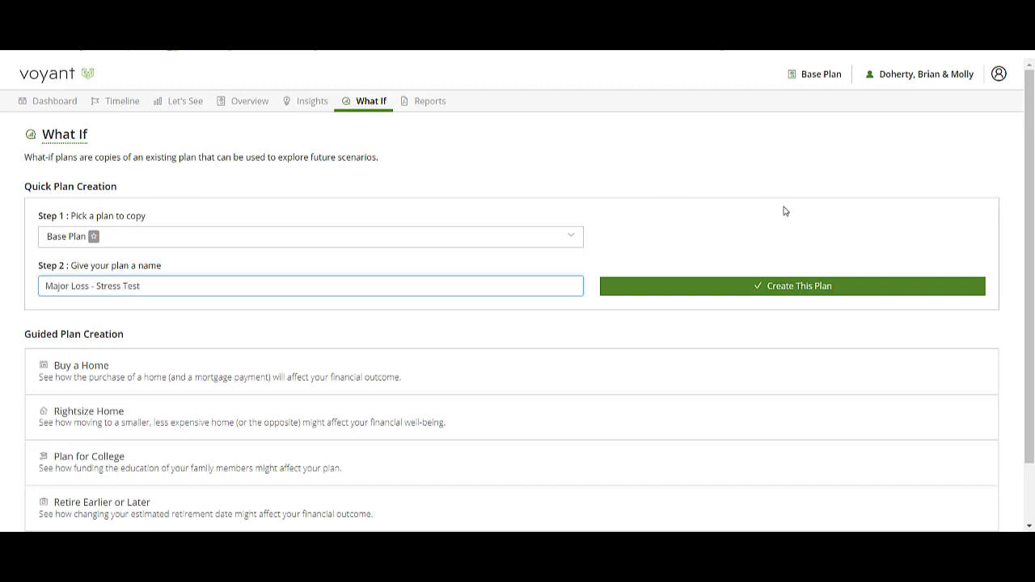
left_click(758, 286)
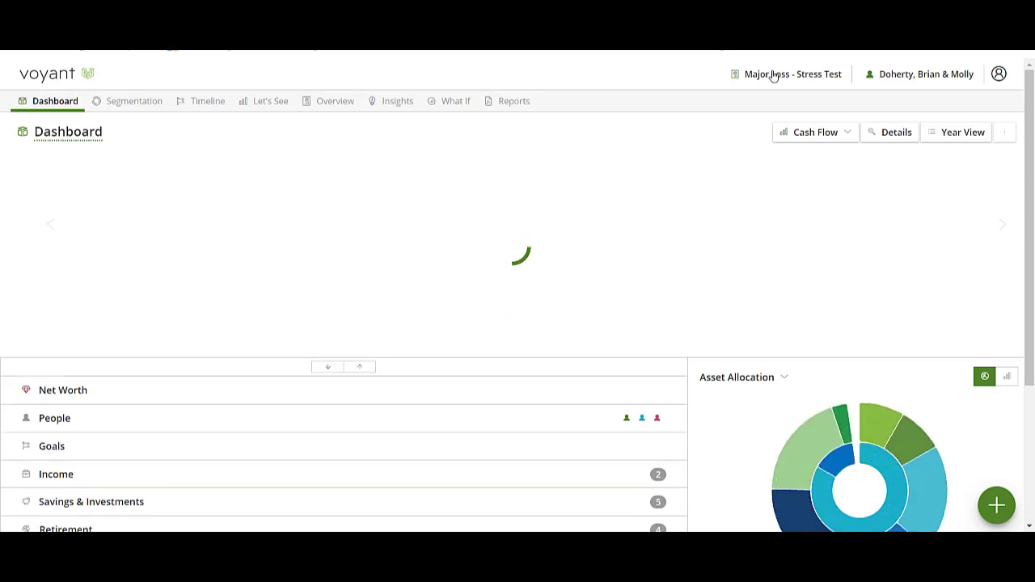
Add a Major loss event owned by the first client at age 60 in 2036 to the stress test plan's timeline.
left_click(202, 108)
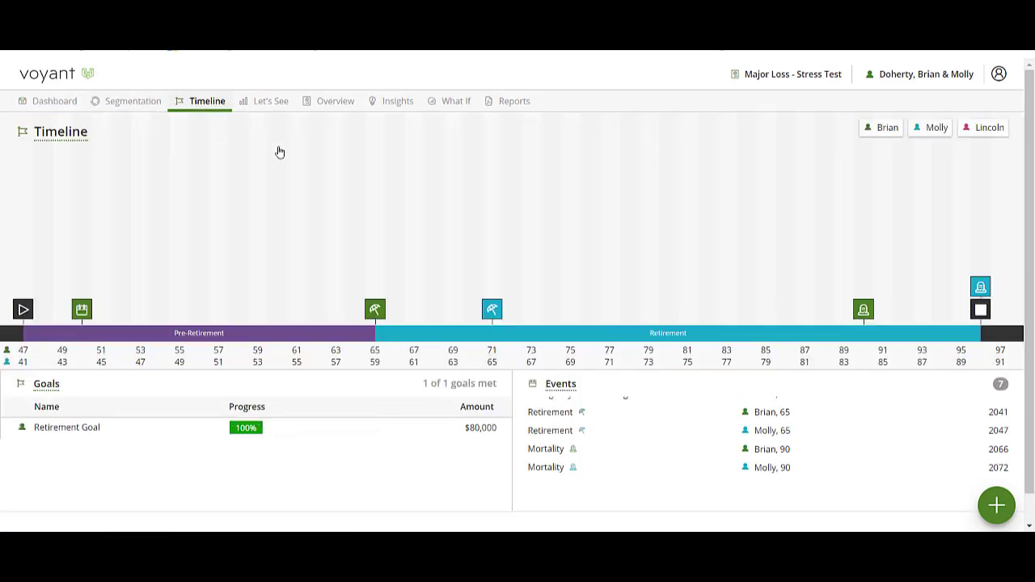
left_click(995, 520)
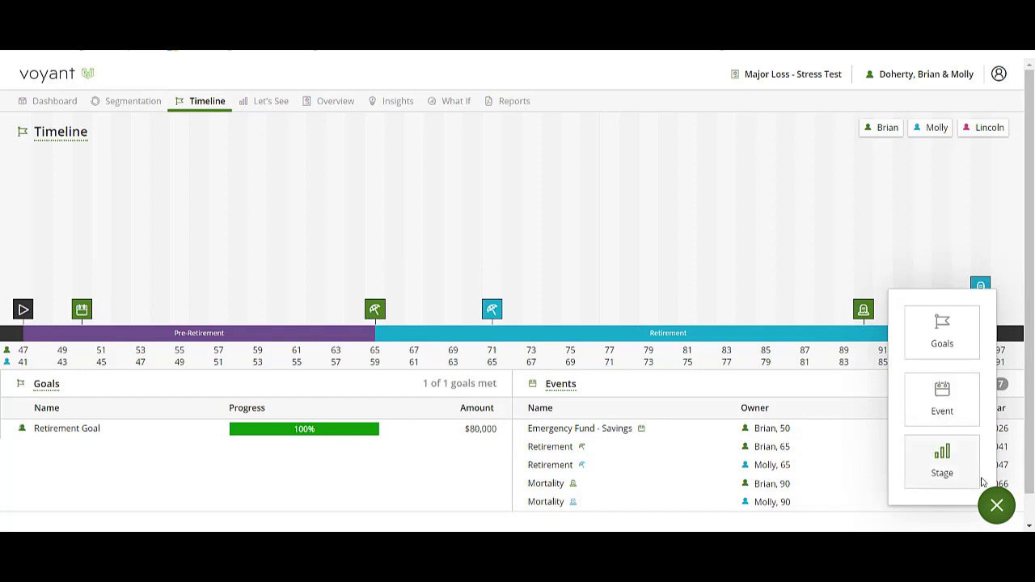
left_click(964, 408)
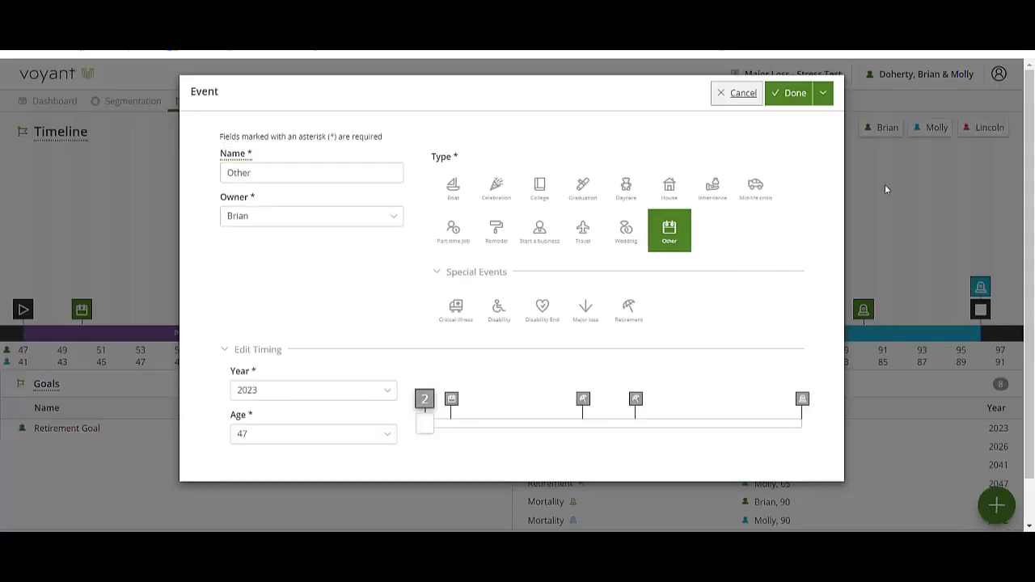
left_click(571, 322)
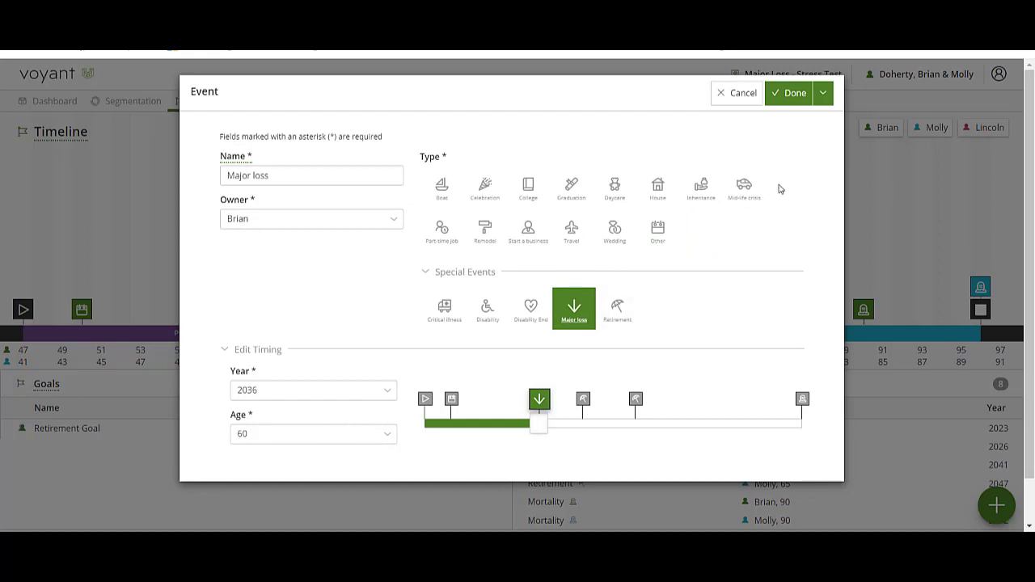
left_click(788, 94)
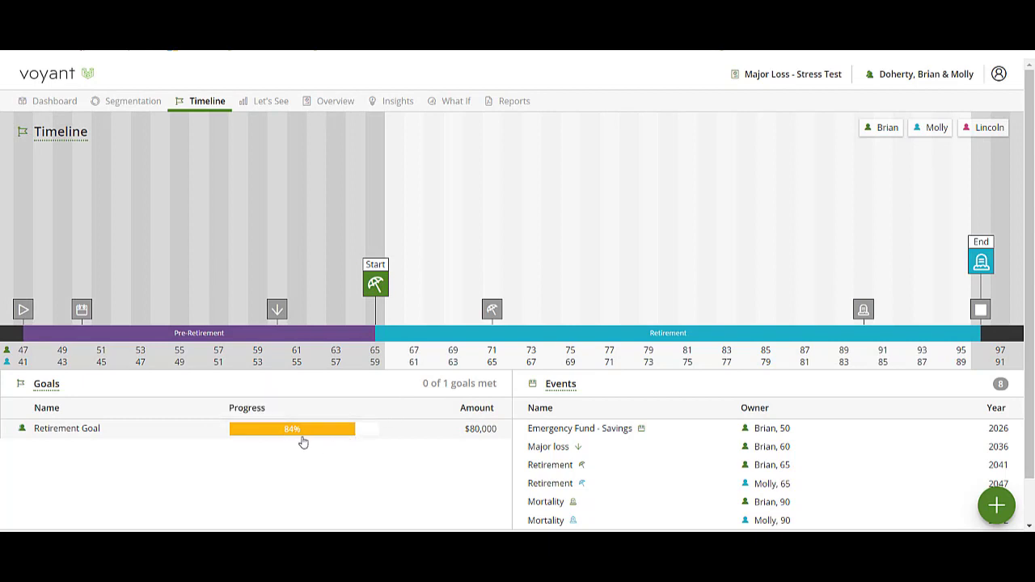
Review the retirement goal and cash flow, and run the Annual Savings insight from plan start to the second client's retirement.
mouse_move(278, 444)
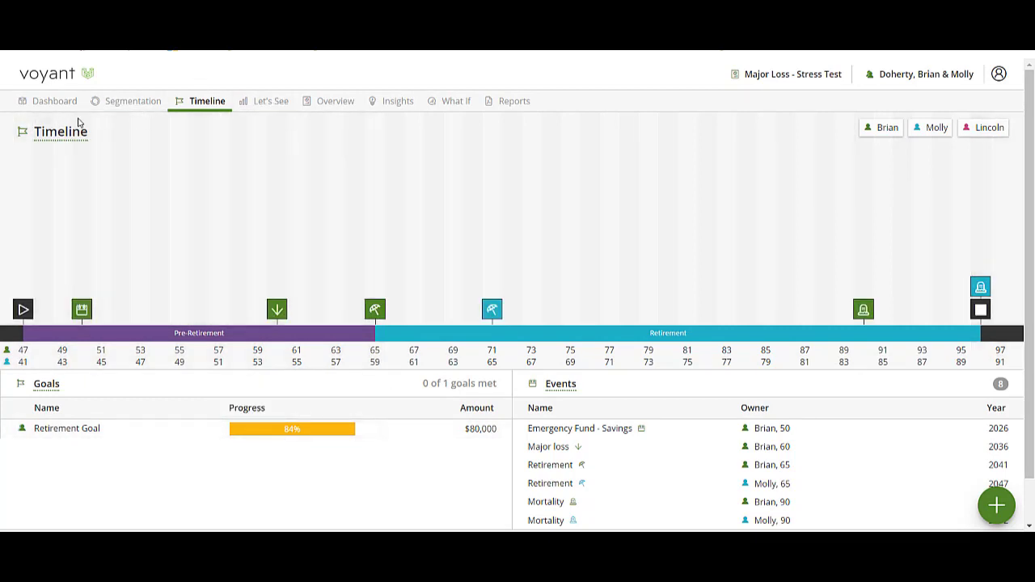
left_click(55, 103)
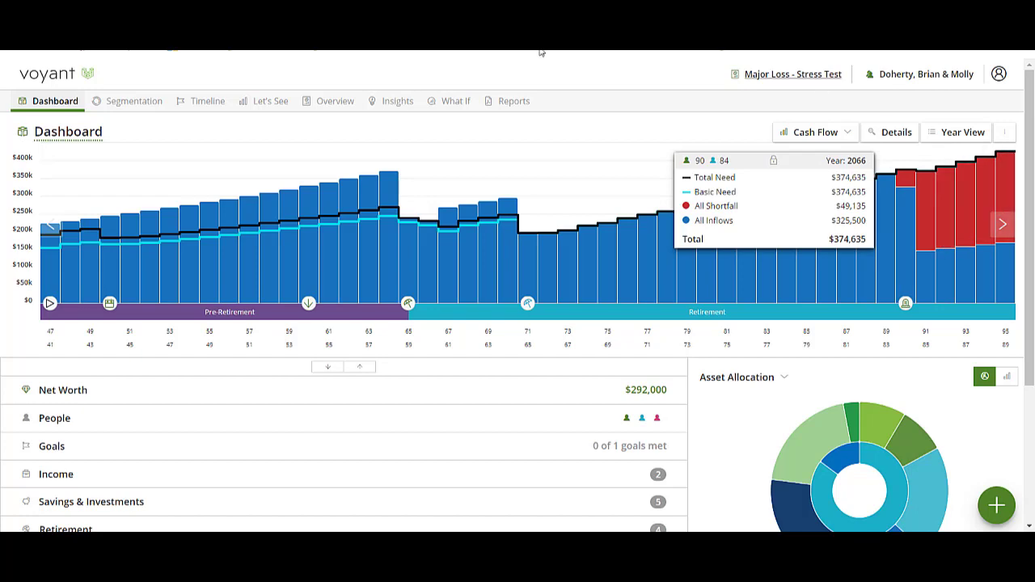
left_click(390, 106)
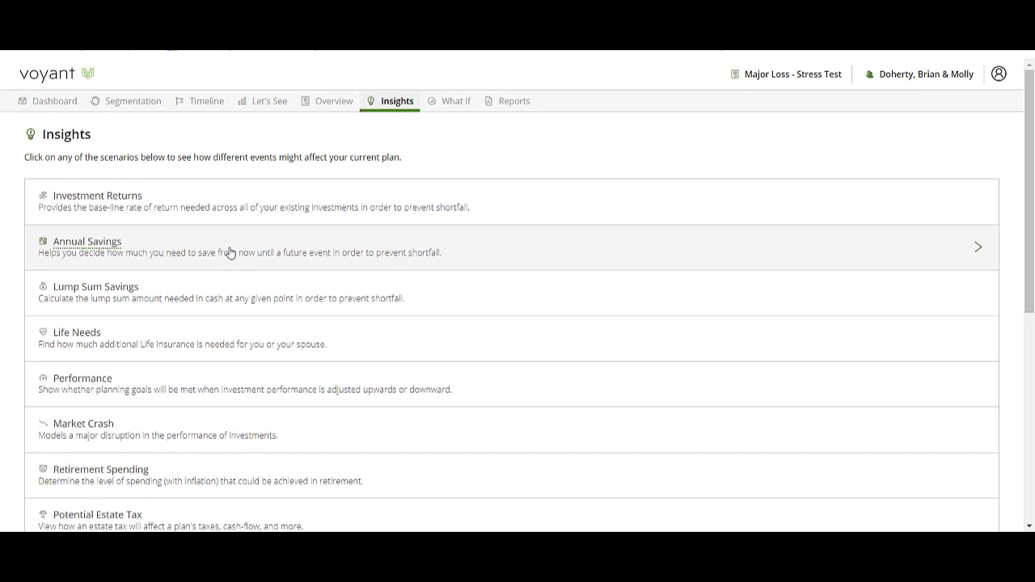
left_click(229, 253)
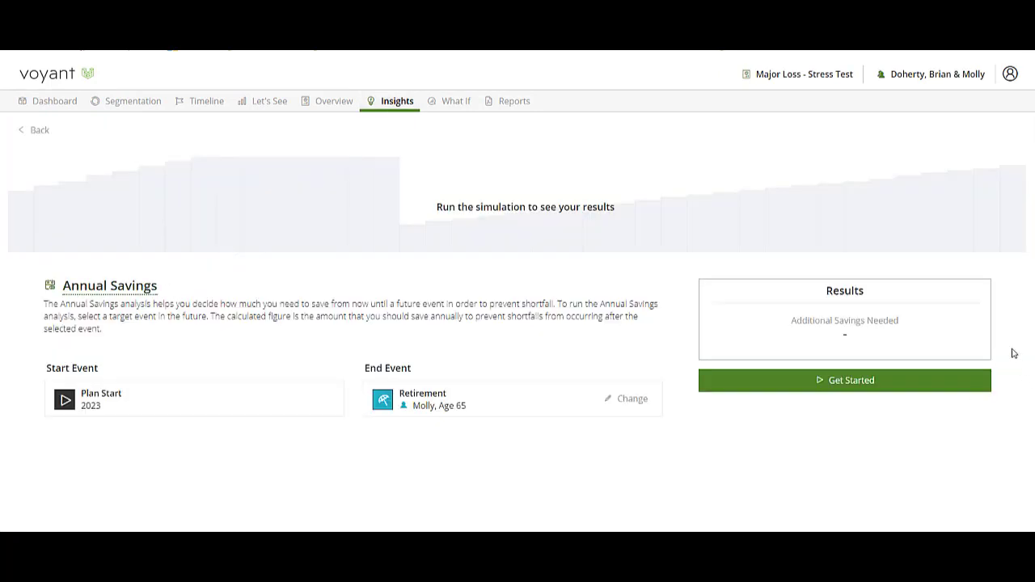
left_click(836, 380)
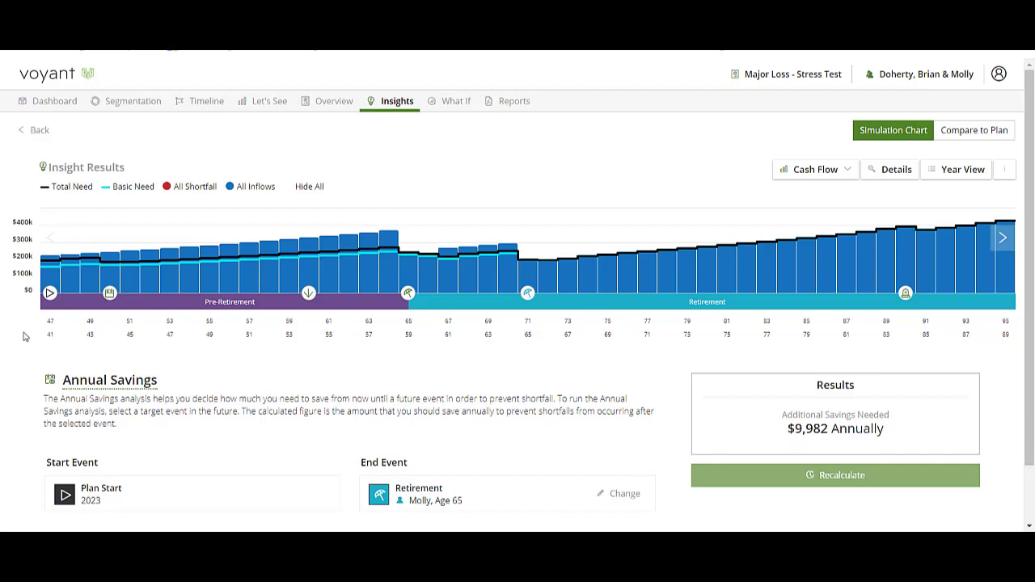
mouse_move(50, 278)
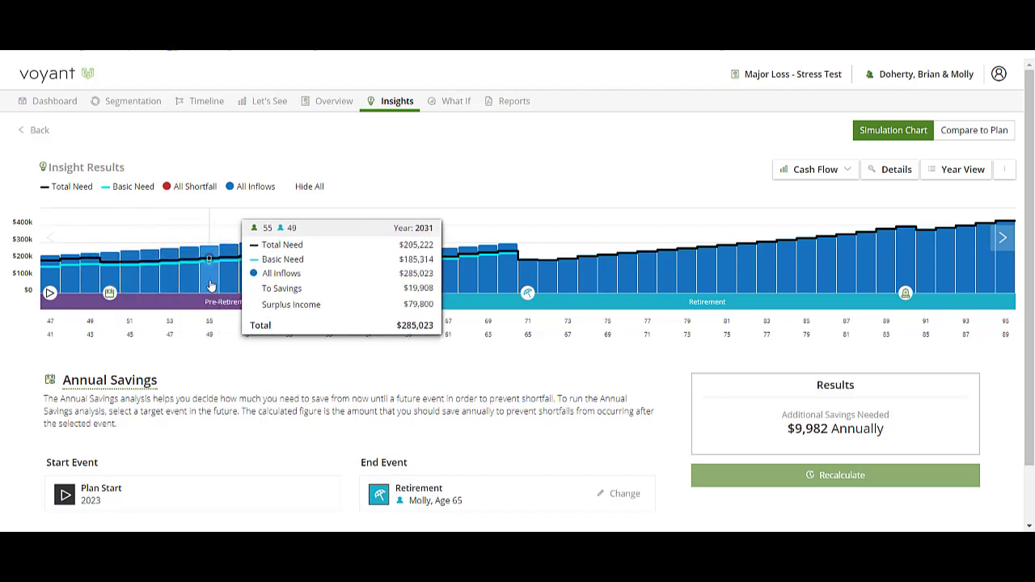
Set the Brokerage Account's contribution to $10,000 annually and save the account.
left_click(45, 104)
scroll(48, 299, "down", 3)
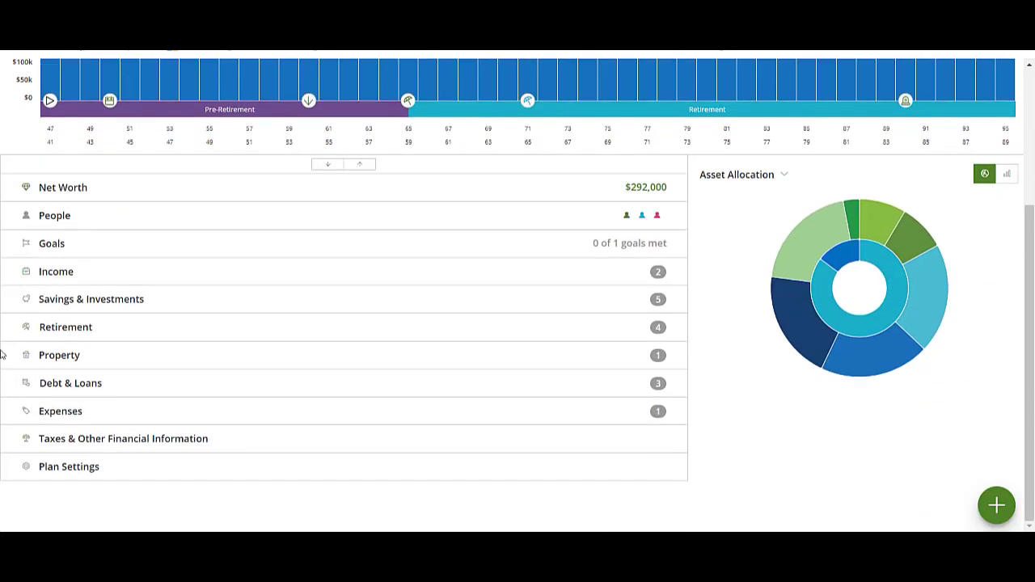
left_click(134, 306)
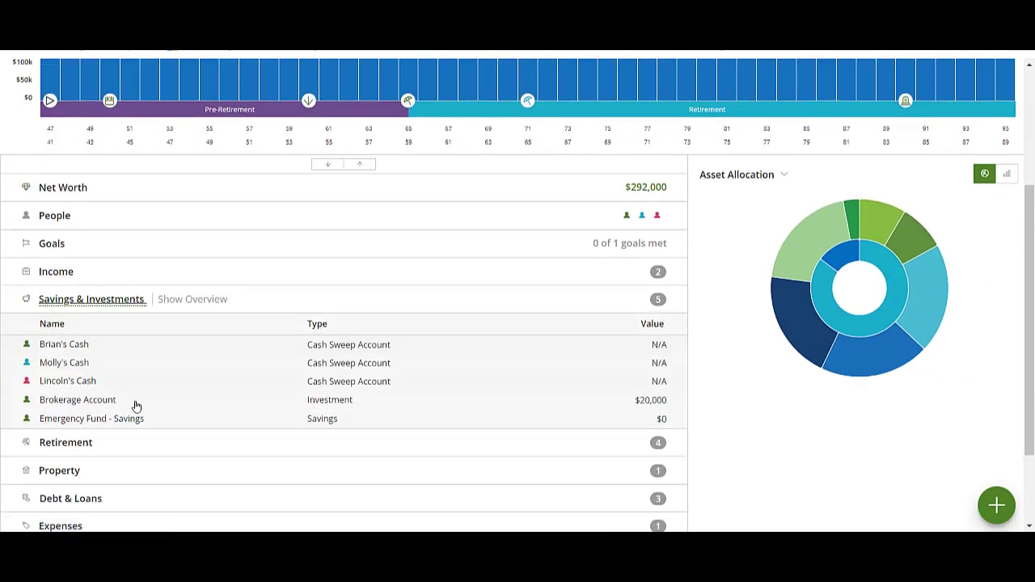
left_click(97, 400)
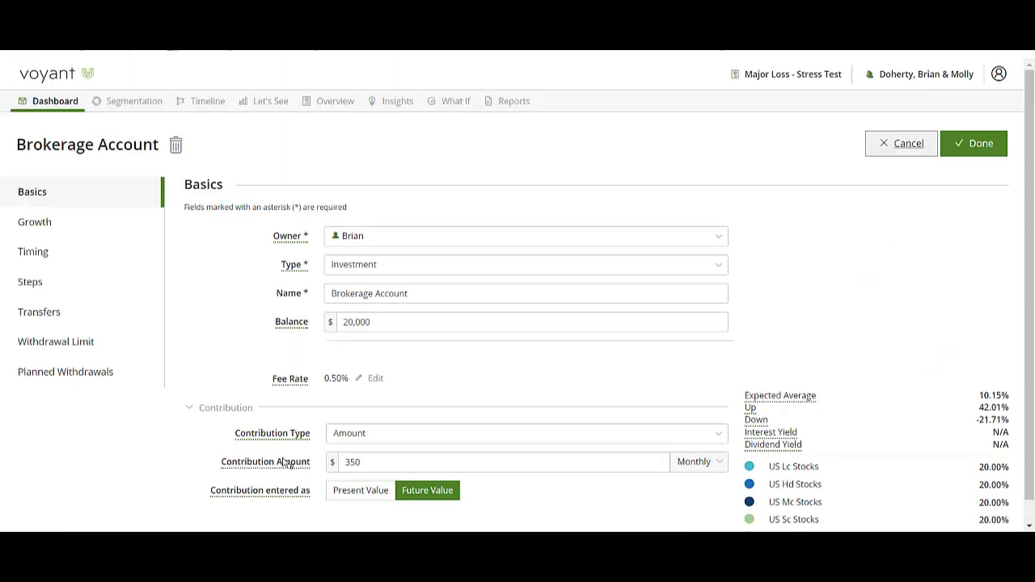
left_click(398, 465)
type("10")
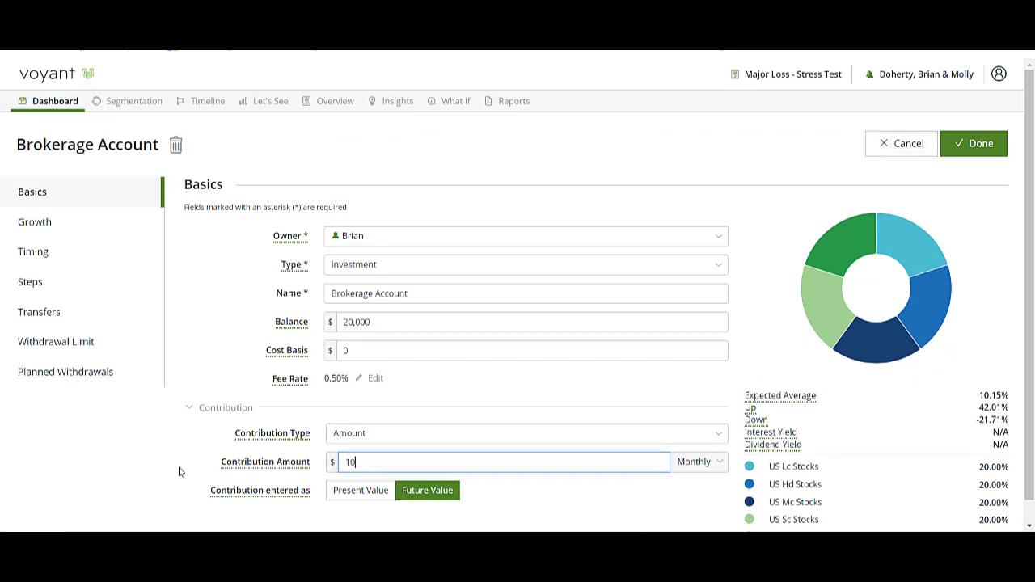
type(",000")
left_click(686, 463)
left_click(679, 372)
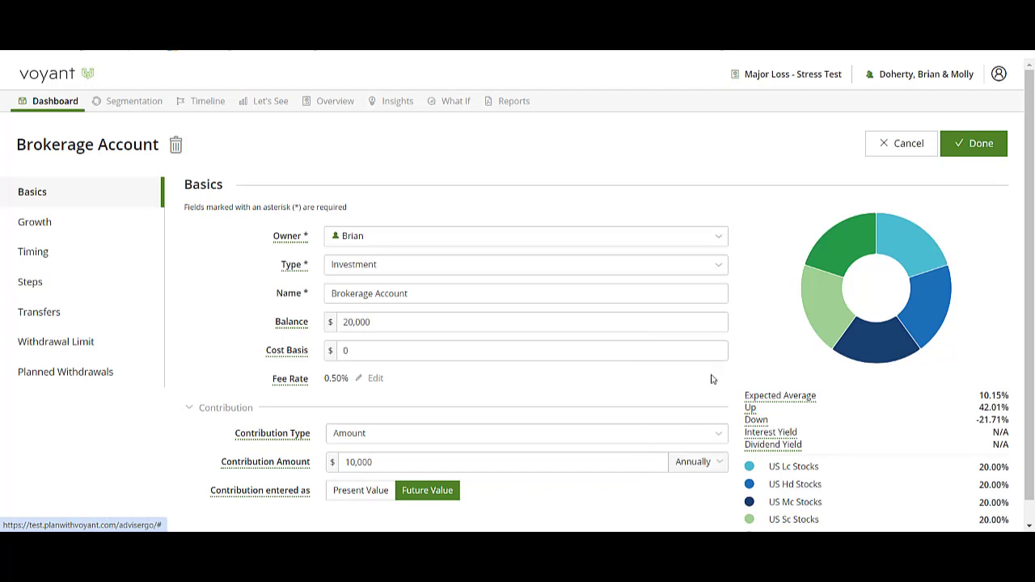
left_click(973, 143)
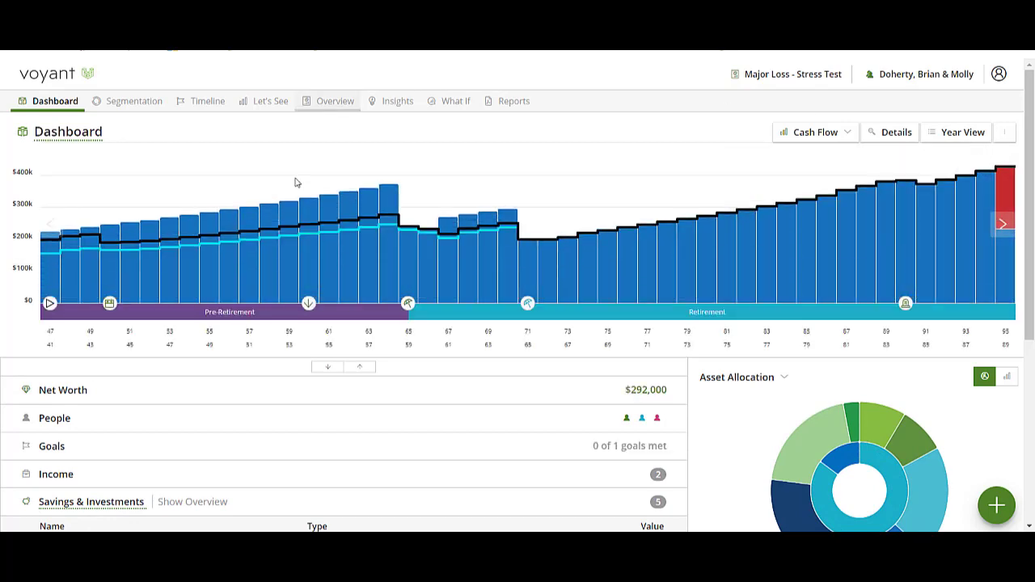
scroll(181, 455, "down", 3)
scroll(272, 447, "up", 3)
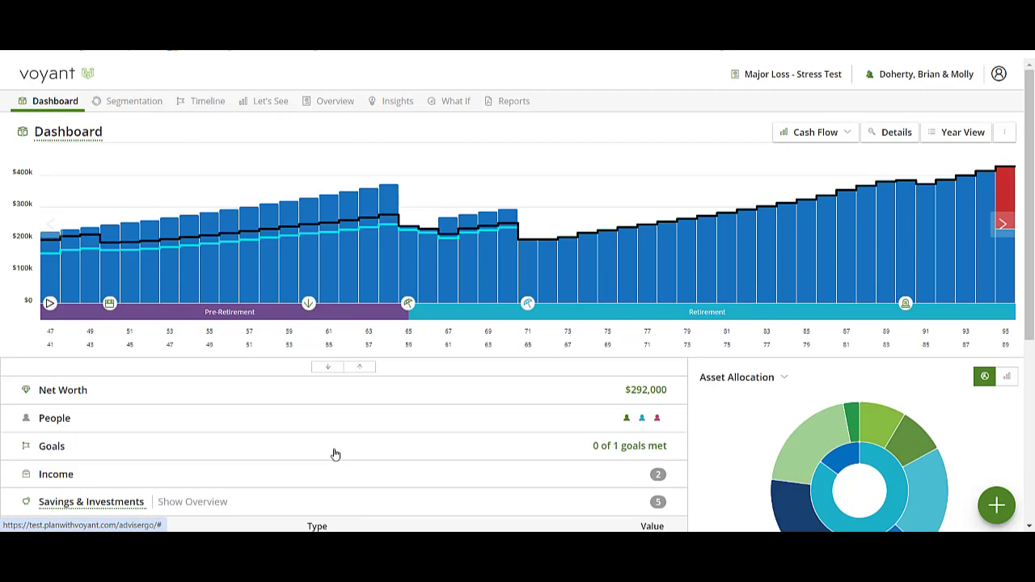
scroll(280, 448, "down", 3)
scroll(312, 460, "up", 3)
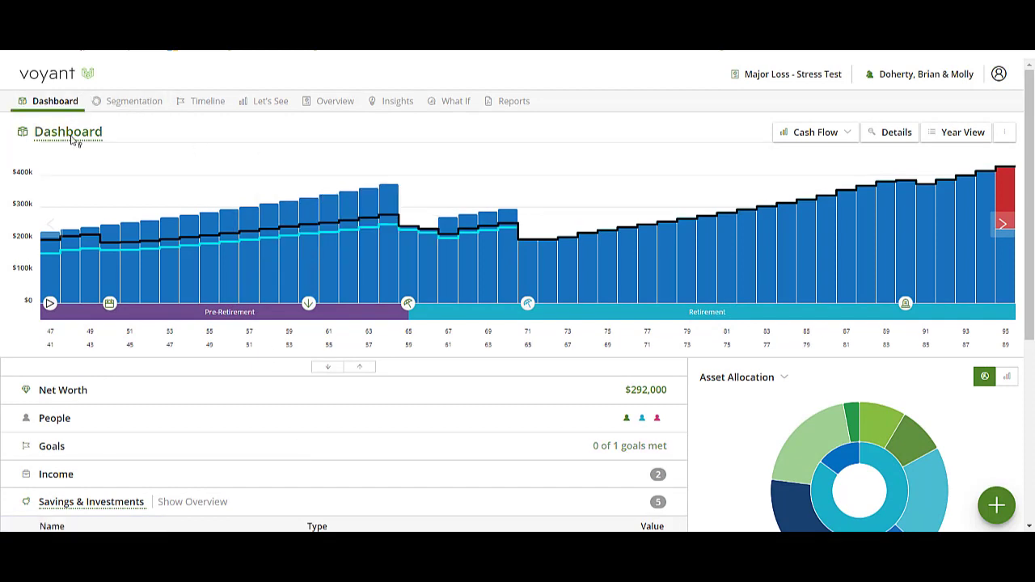
Open the Request Support form for sharing this client's access and start its message.
left_click(921, 84)
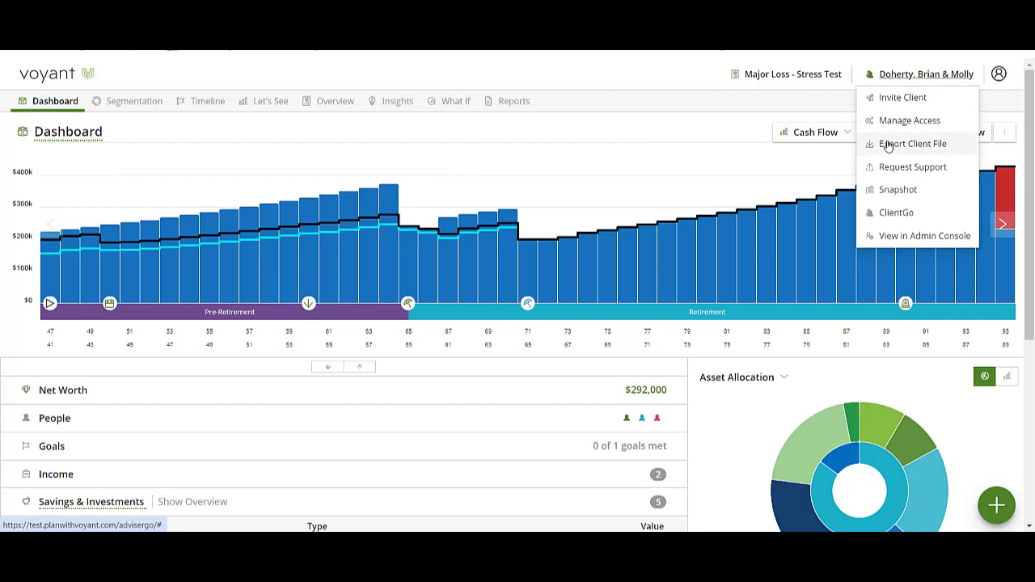
left_click(893, 168)
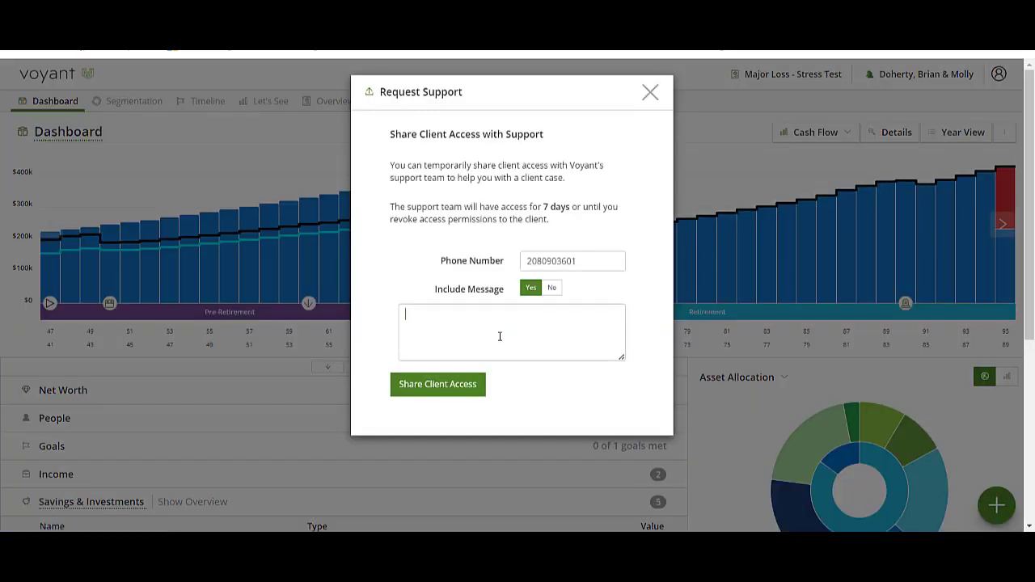
left_click(450, 335)
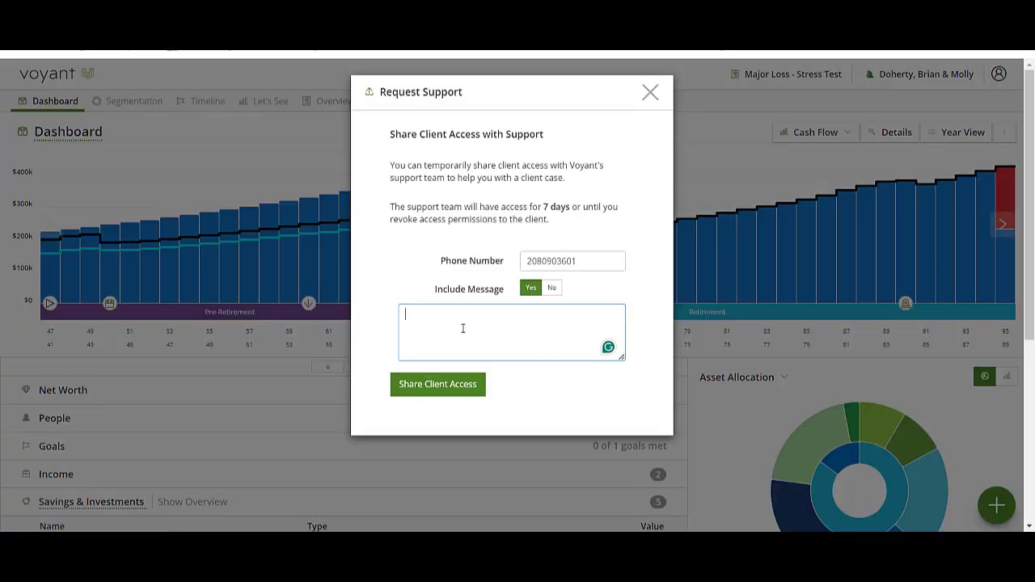